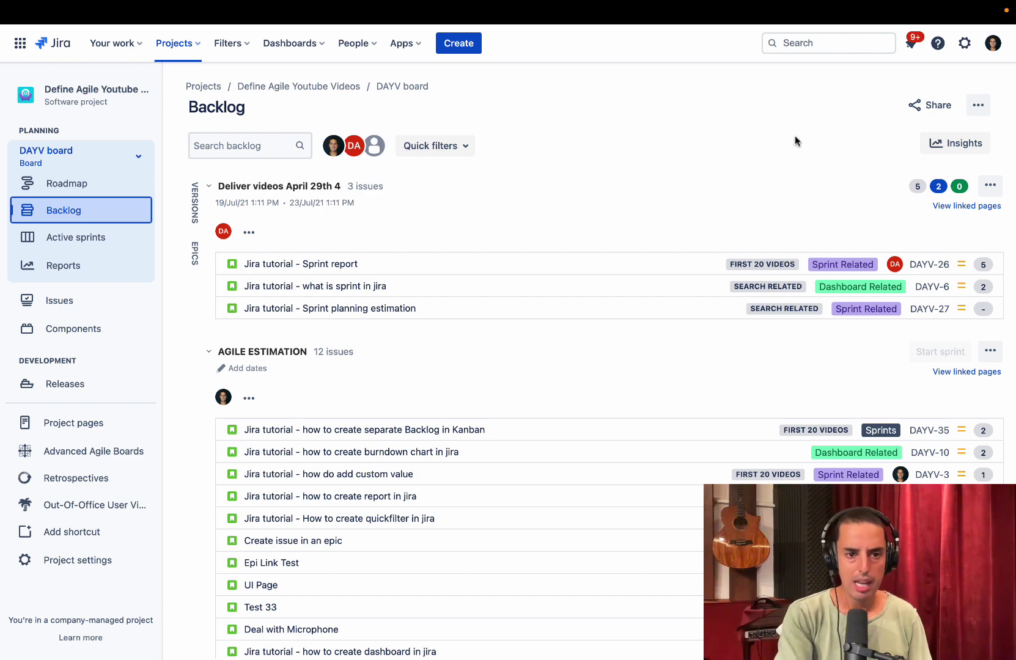
Step: Show the Versions and Epics panels, then move the UI Page issue into the super epic
click(194, 199)
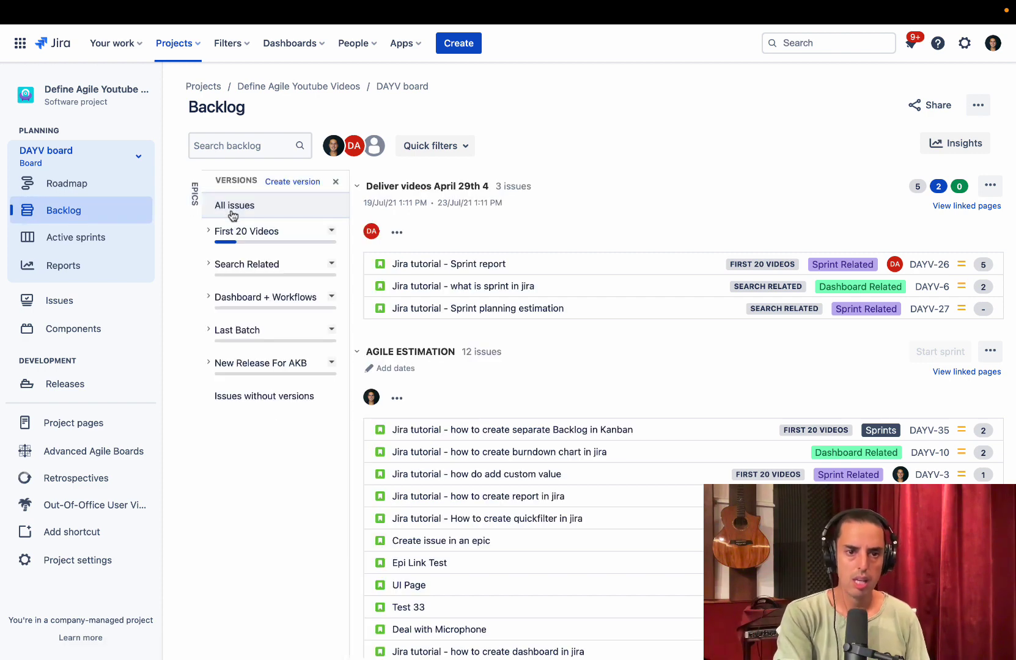
click(194, 199)
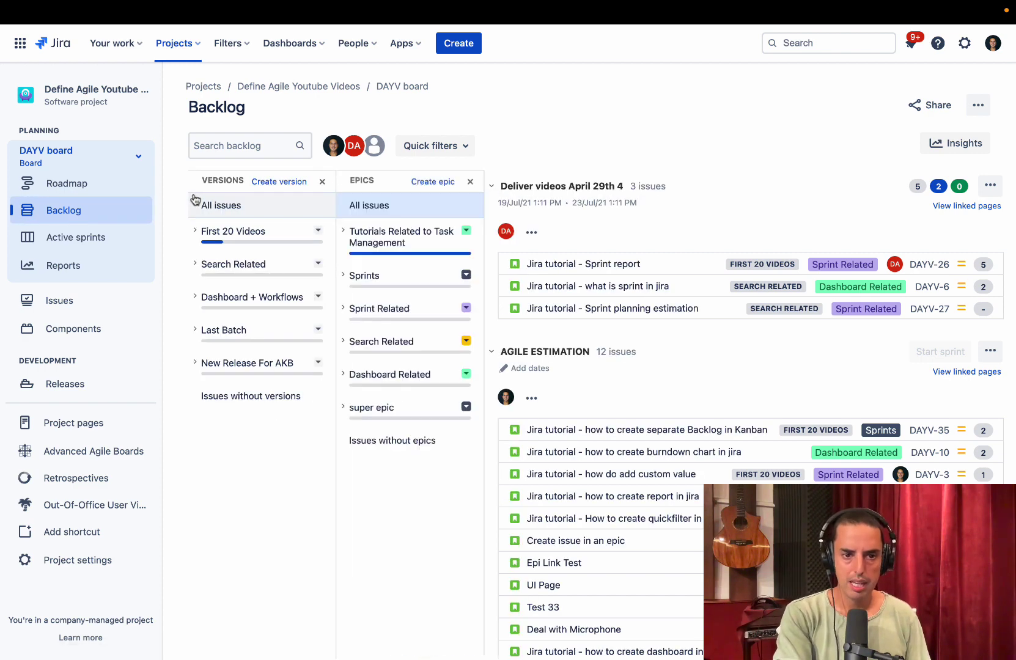
scroll(709, 385, down, 3)
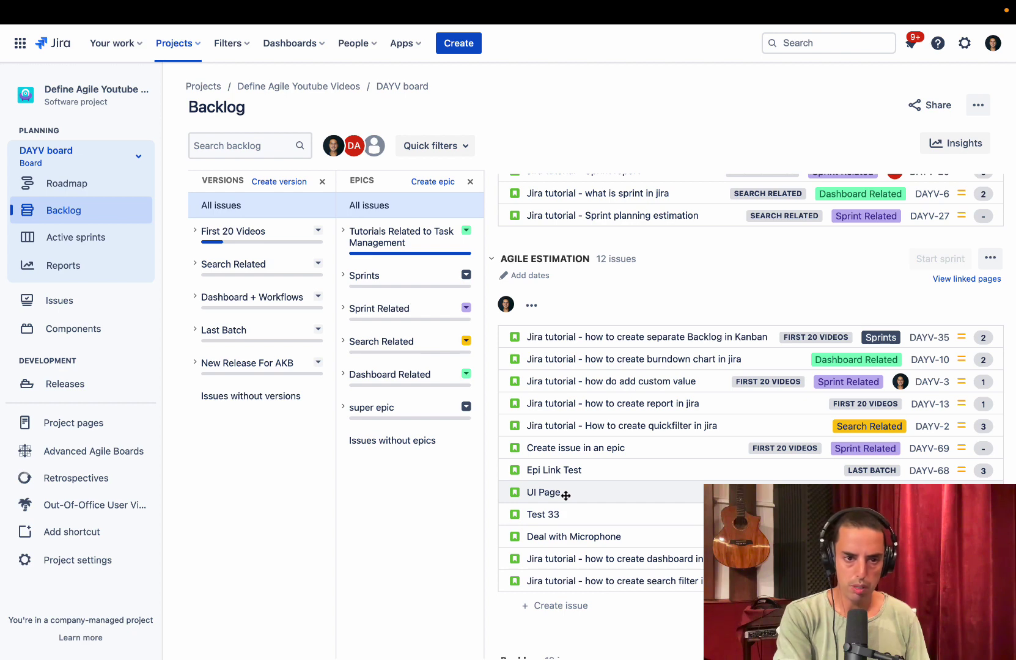
drag(566, 495, 419, 416)
drag(572, 492, 281, 239)
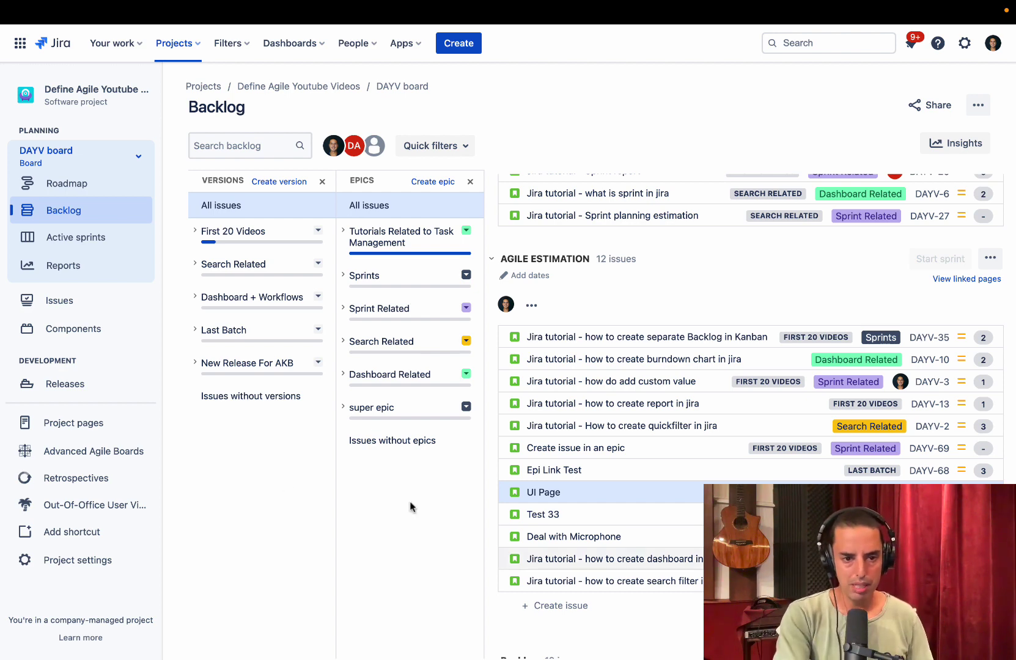
Step: Open the First 20 Videos release and review its issues, cancelling the Add issues dialog
click(75, 382)
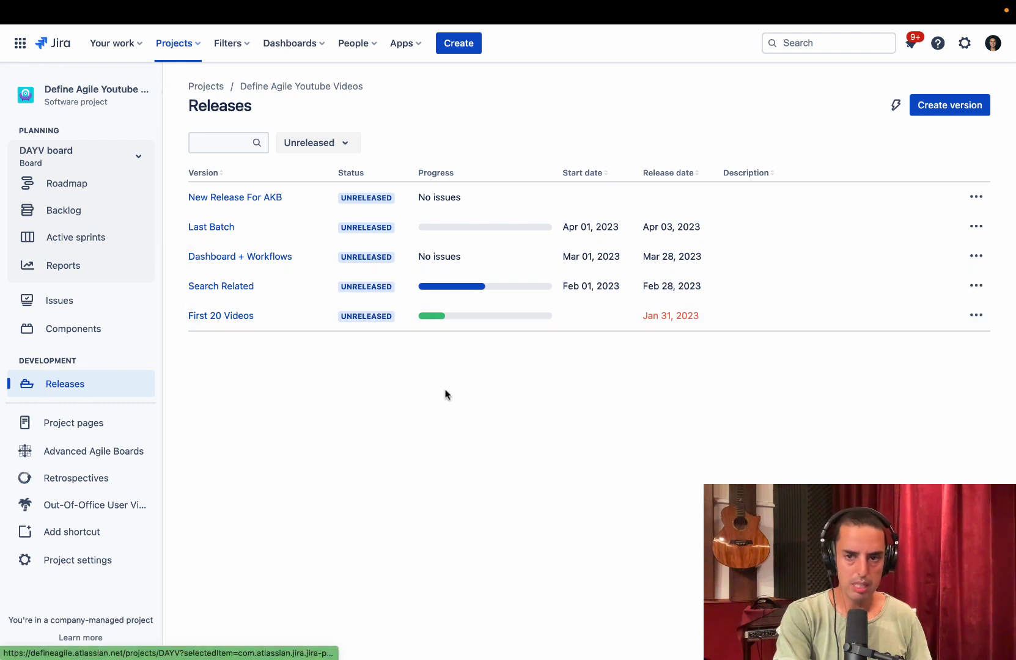
click(222, 318)
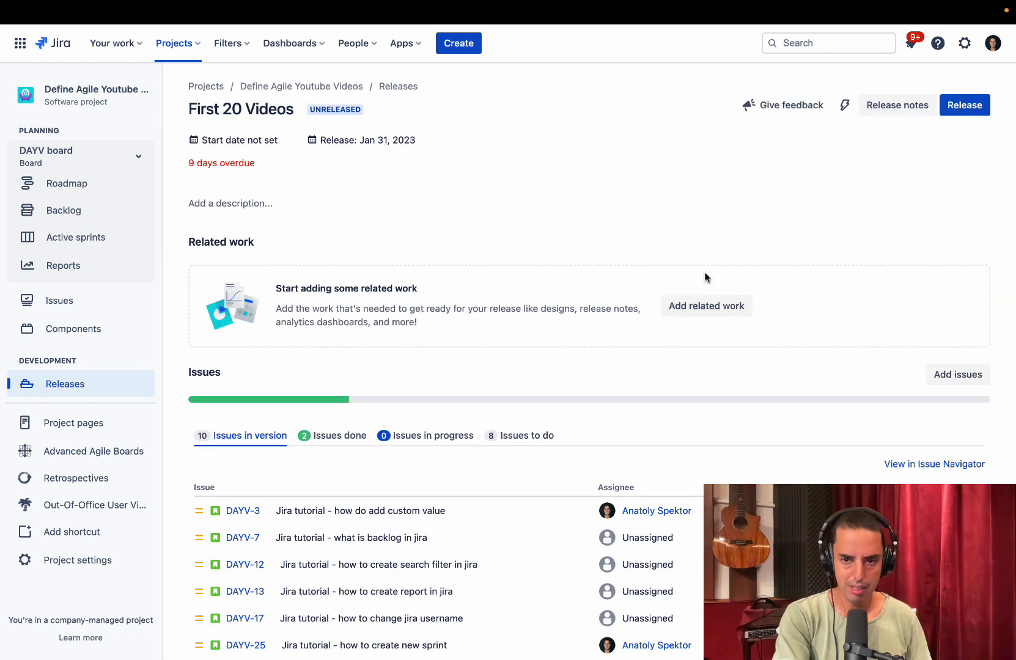
click(958, 386)
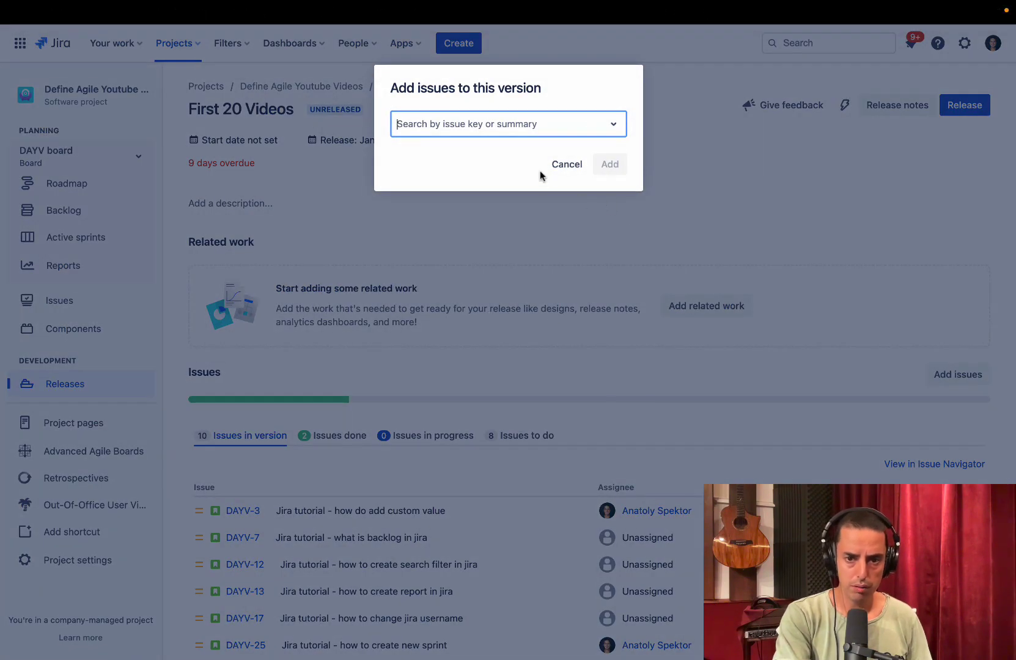
click(559, 169)
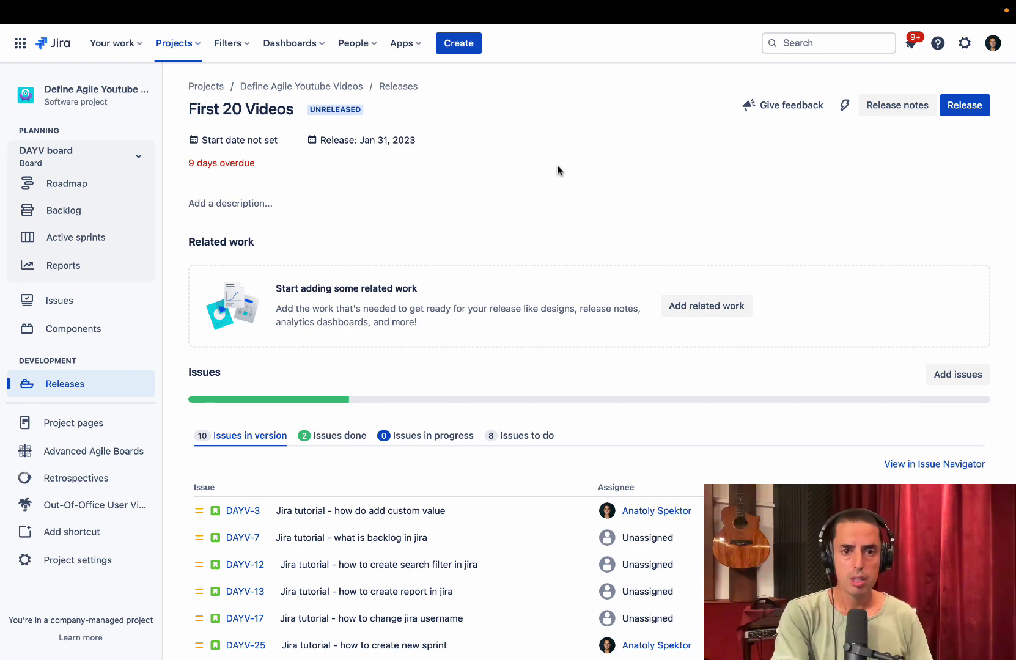
Step: Go to Advanced Agile Boards from Apps and start a new board to see the templates
click(398, 43)
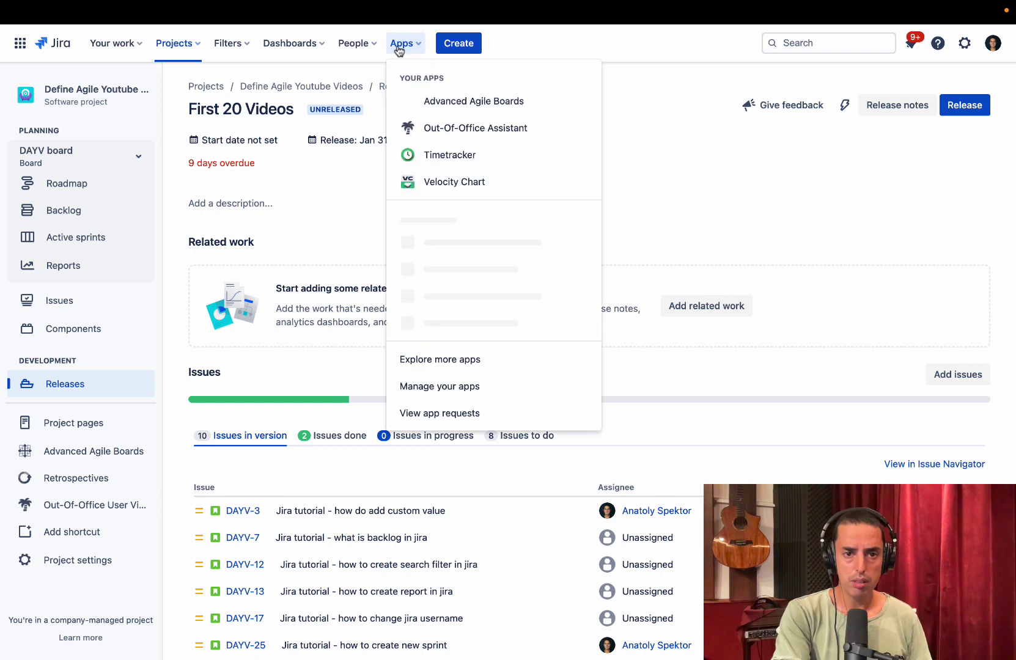
click(469, 102)
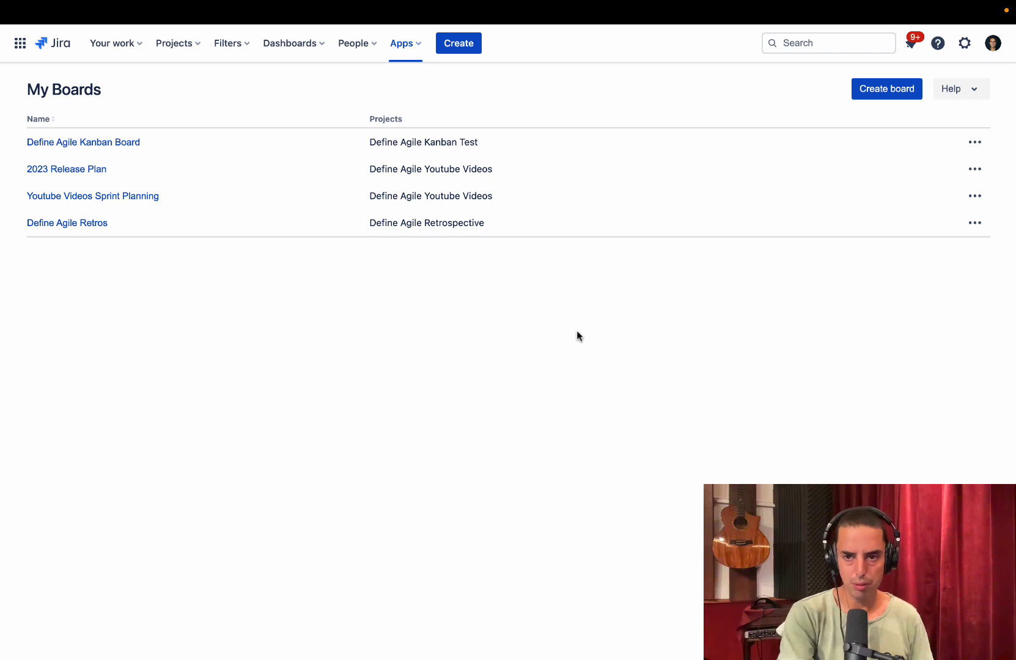
click(879, 89)
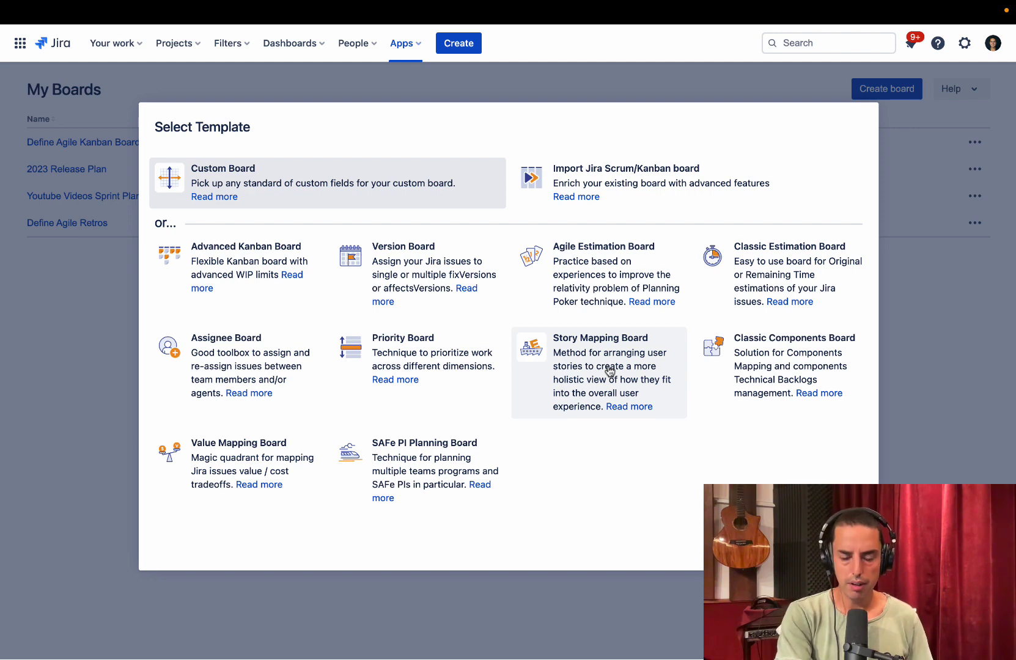
Step: Create Story Mapping board 'Youtube Videos Story Mapping' on project DAYV with JQL 'status != Done'
click(609, 371)
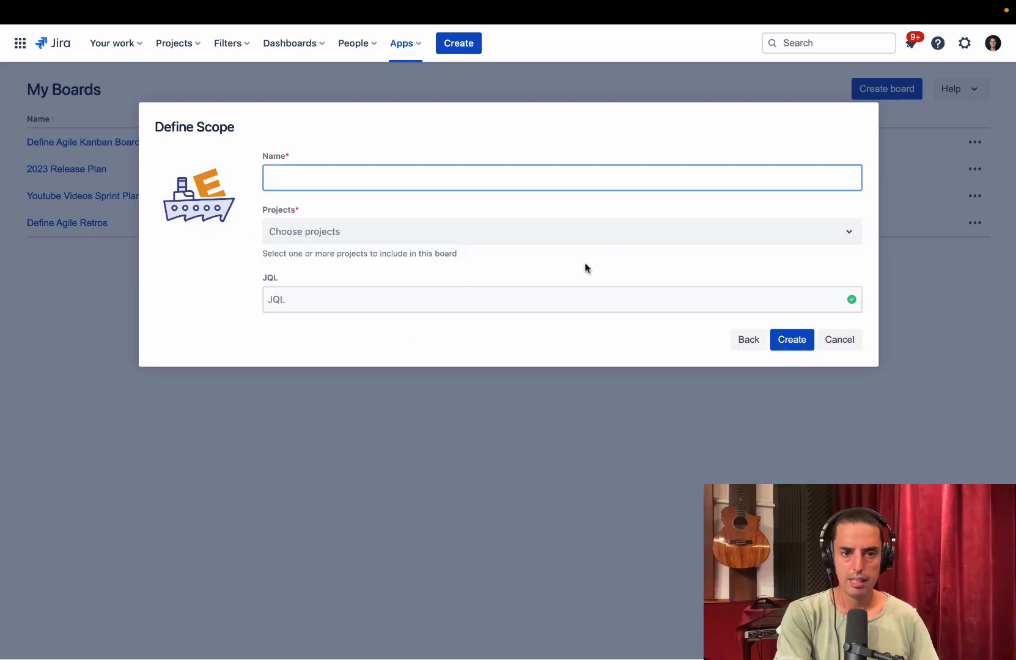
text(Youtube Vid)
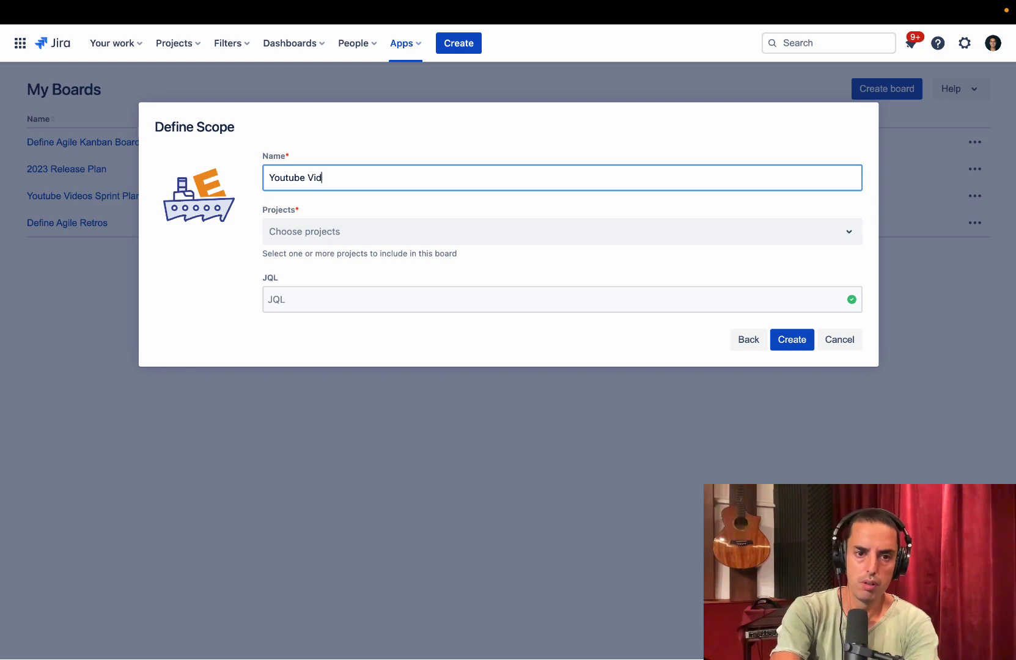
text(eos Story Mapping)
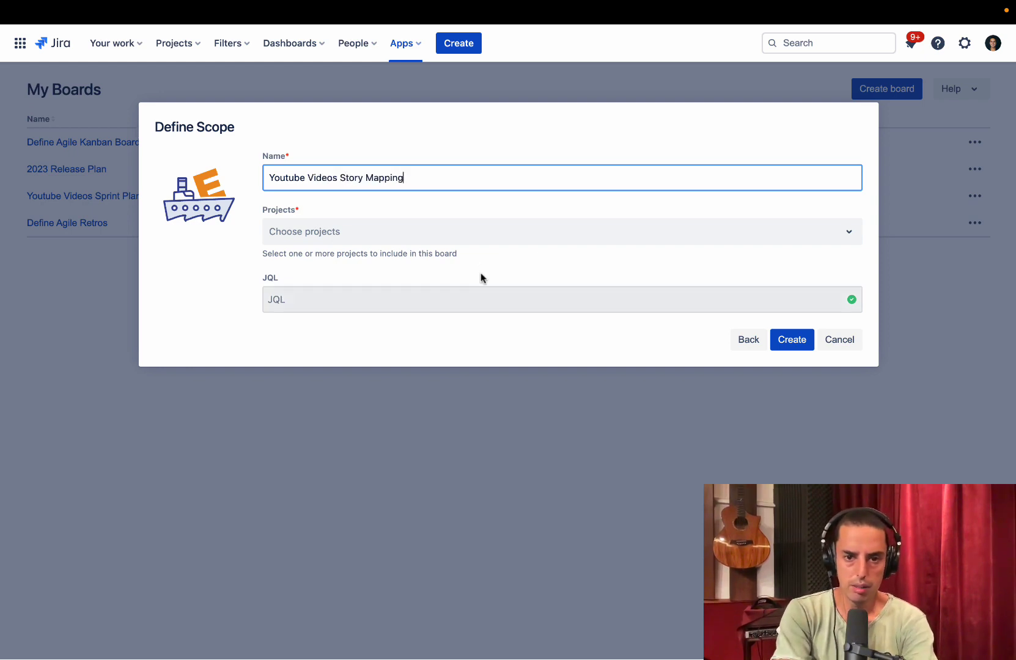
click(489, 239)
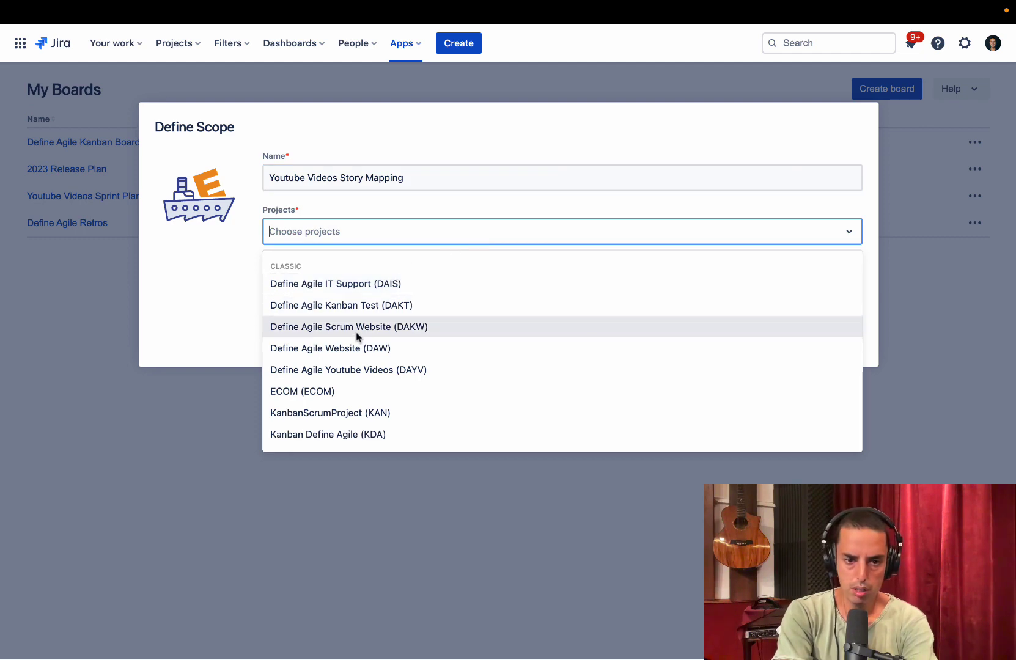
click(369, 368)
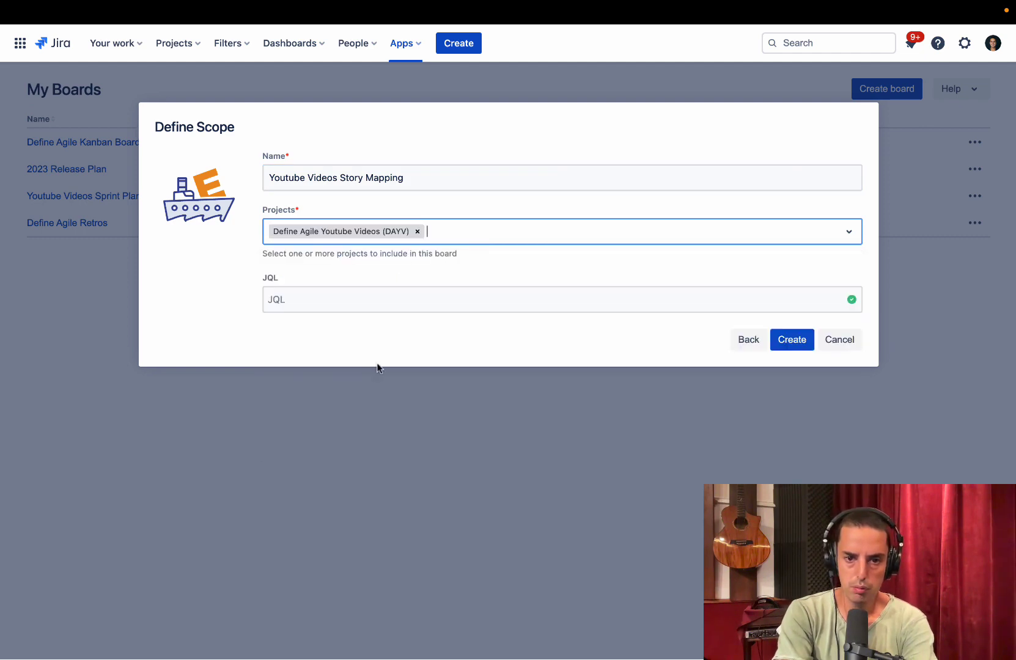
click(498, 236)
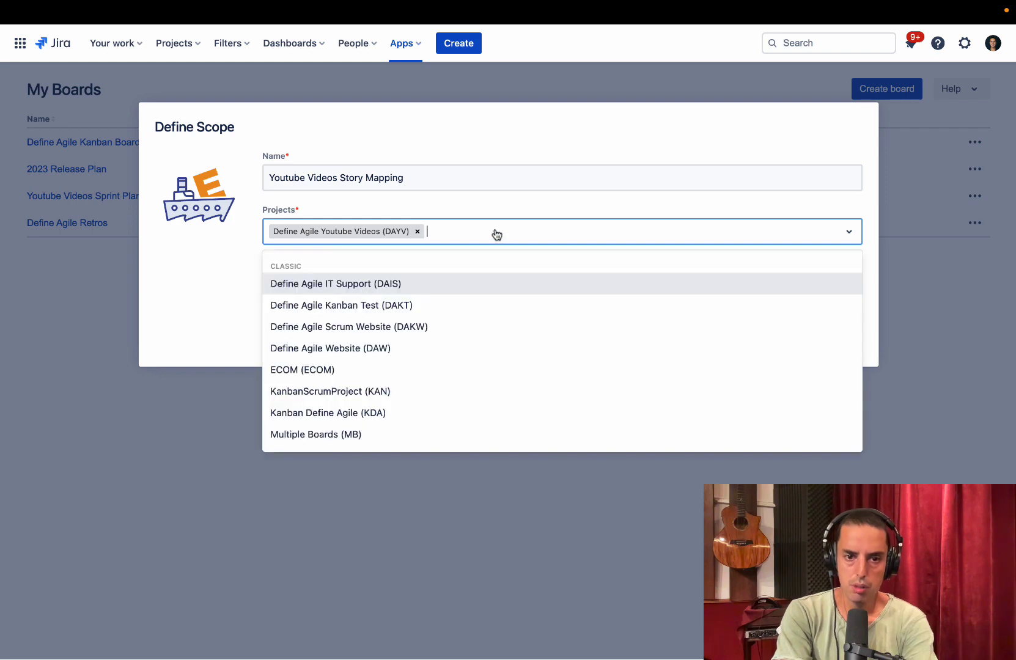
click(565, 210)
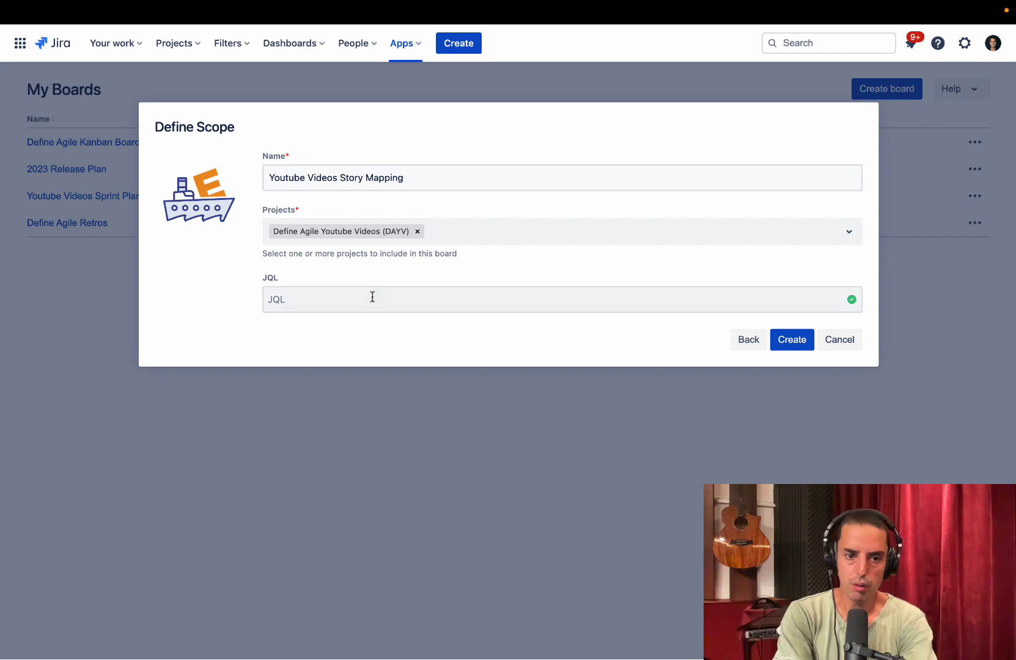
click(351, 299)
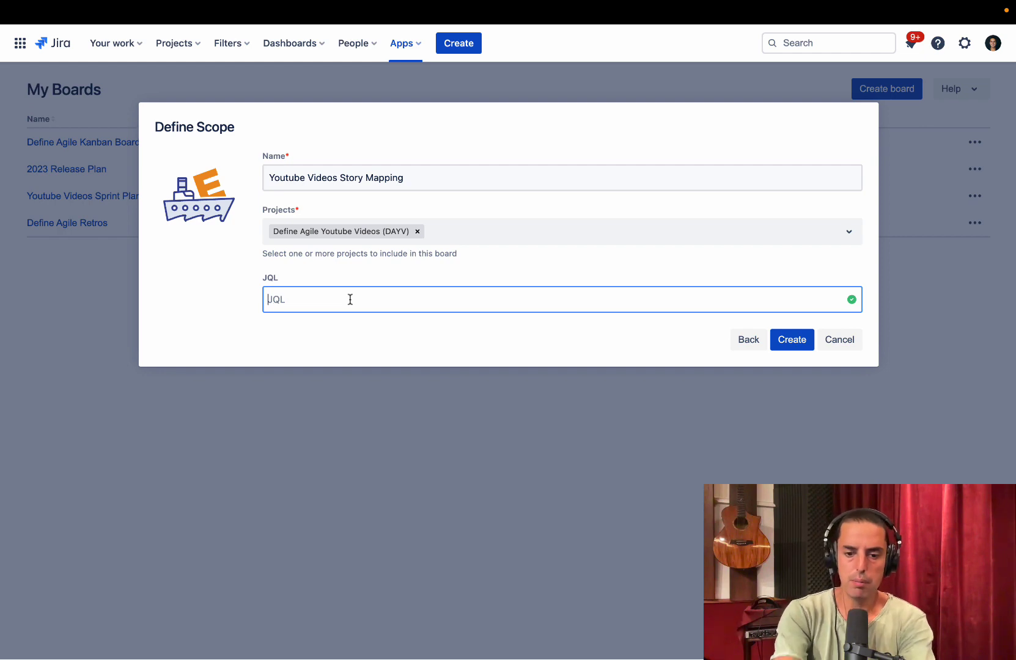
text(status !=)
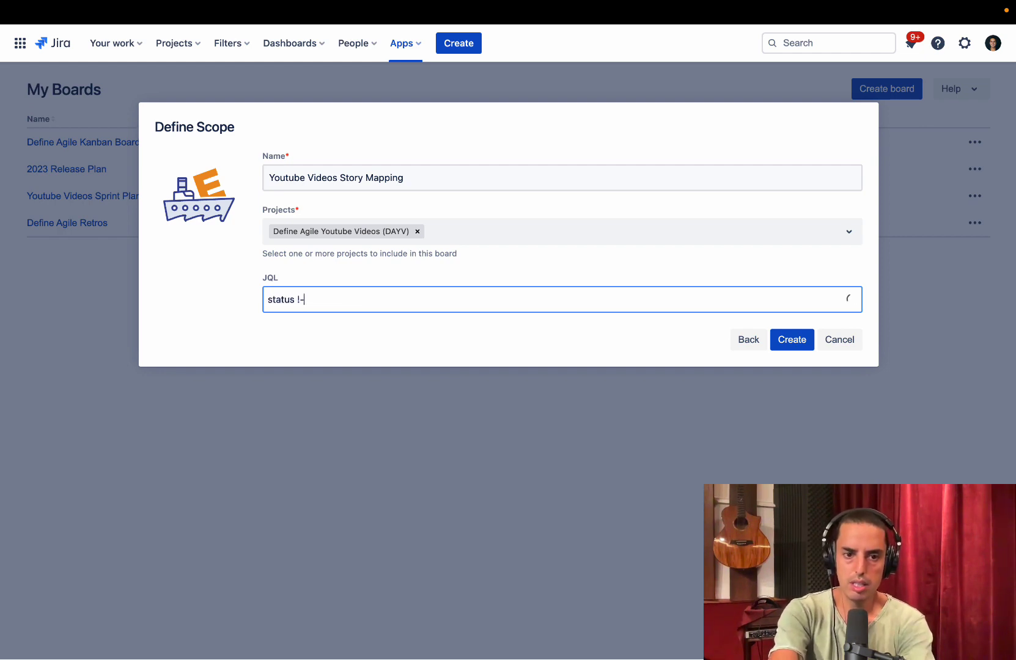
text( Done)
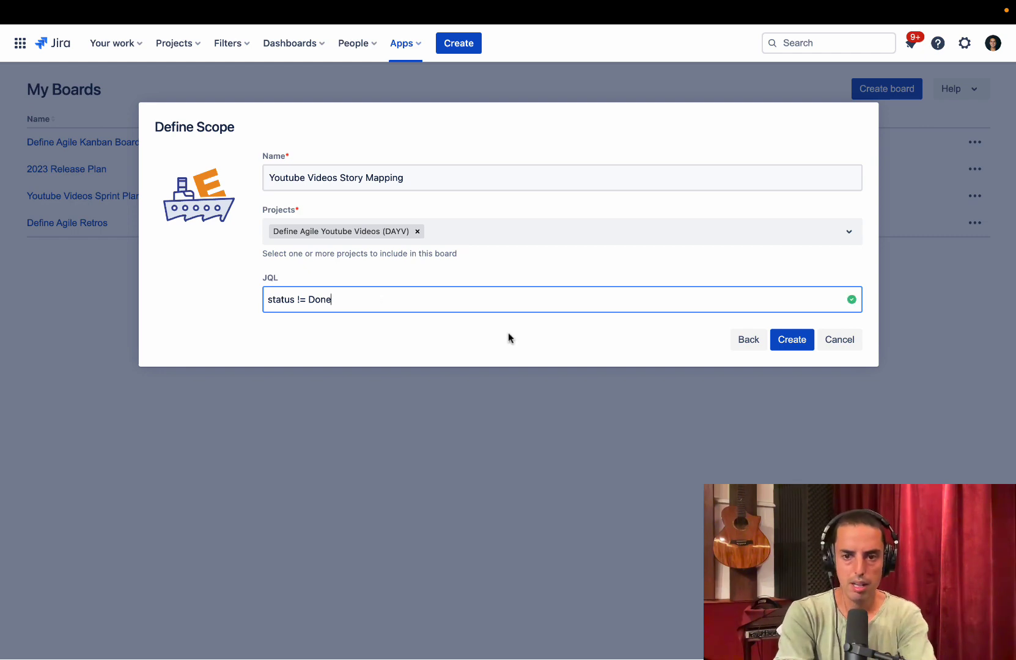
click(794, 342)
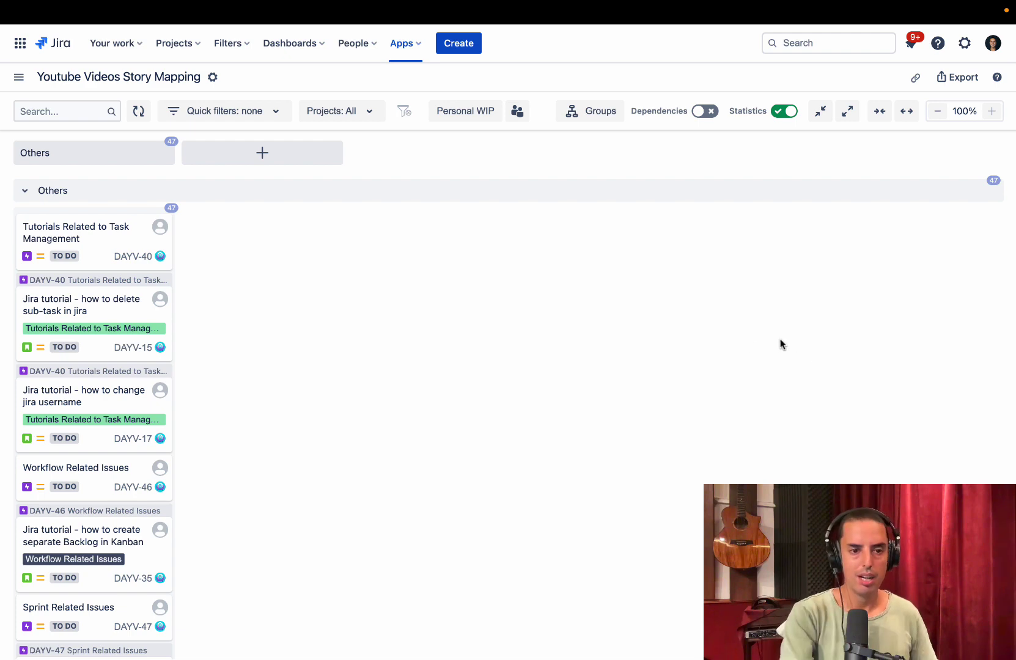
Step: Open the board's settings at the Columns and Swimlanes page
scroll(82, 249, down, 5)
scroll(82, 250, down, 5)
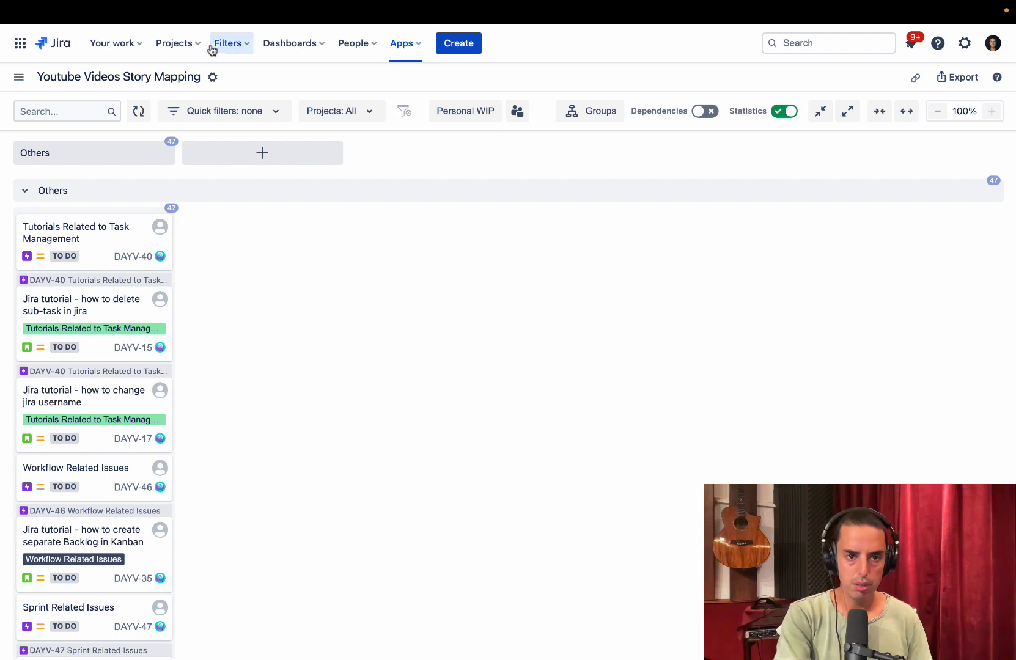
click(212, 81)
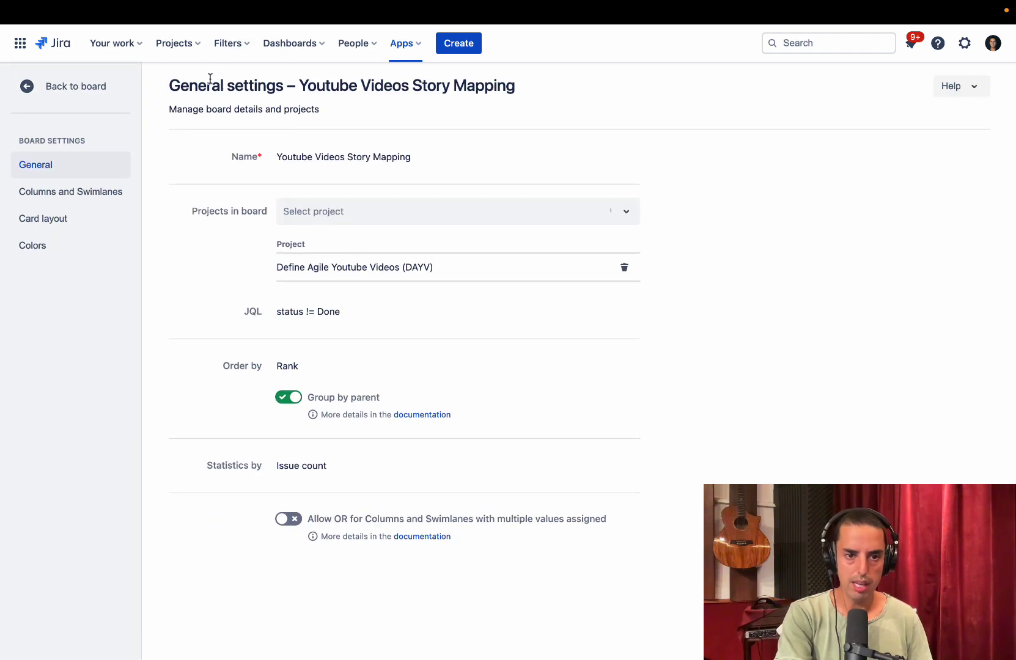
click(67, 195)
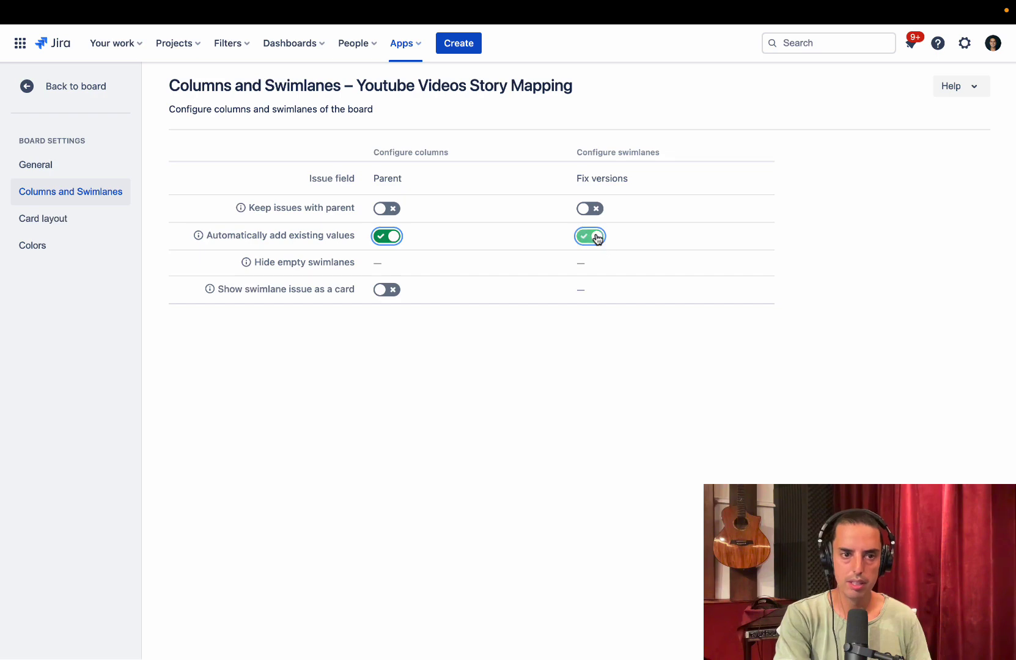
click(47, 87)
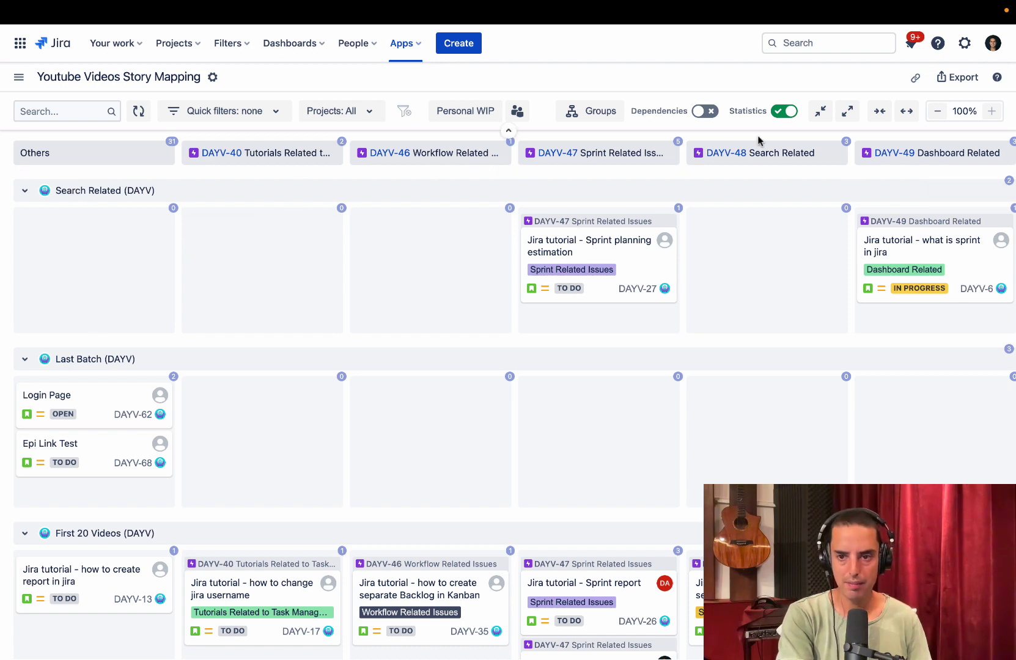
scroll(591, 257, down, 1)
scroll(591, 258, up, 1)
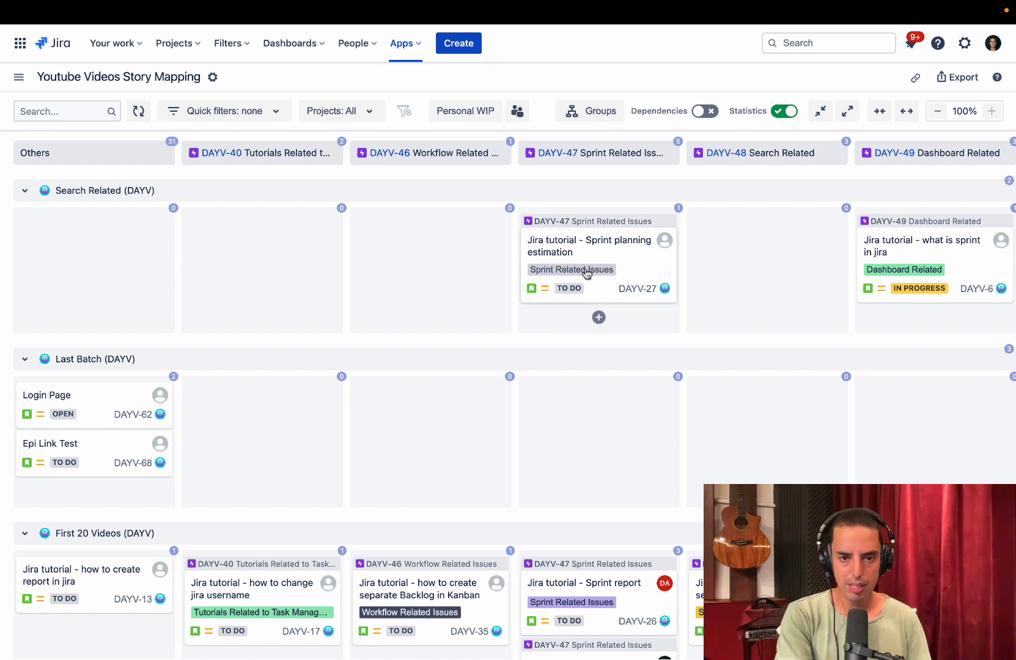
Step: Switch off the Header in the board's Card layout settings and return to the board
click(213, 78)
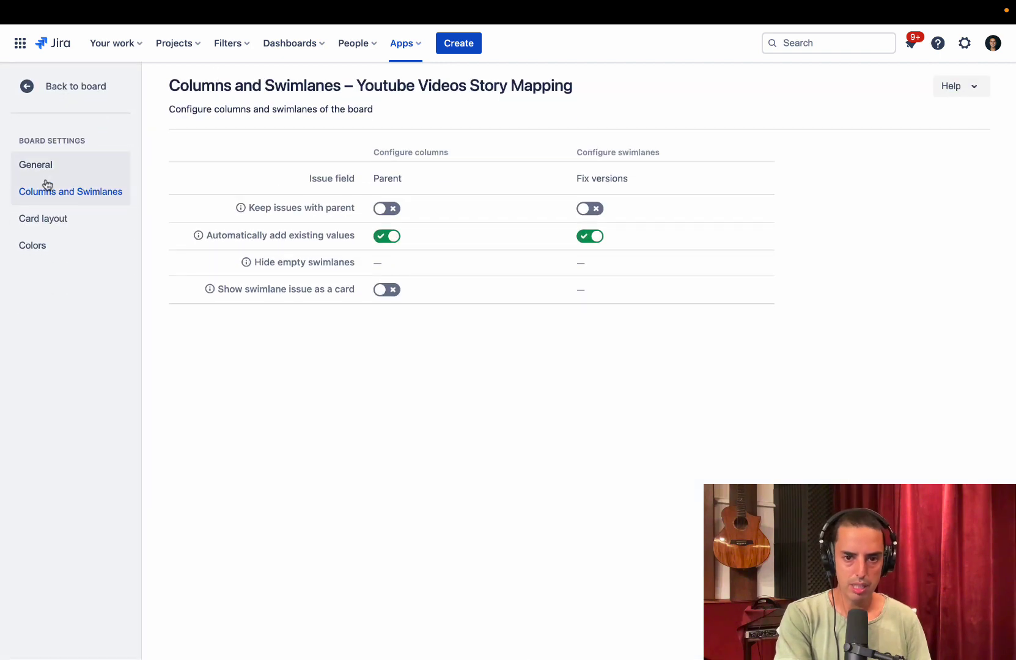
click(44, 226)
click(536, 197)
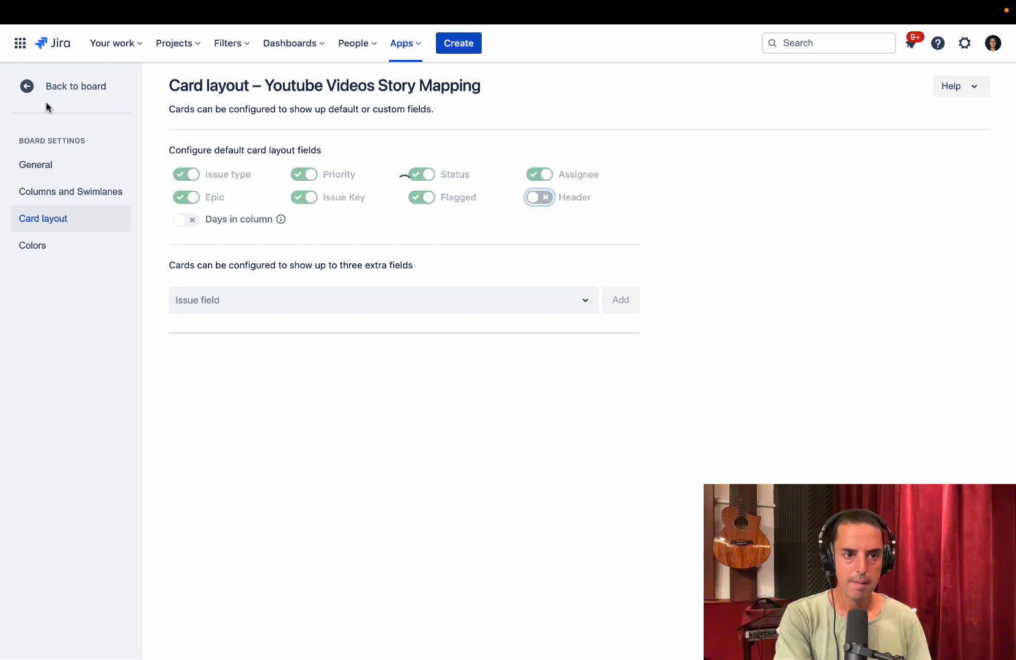
click(64, 89)
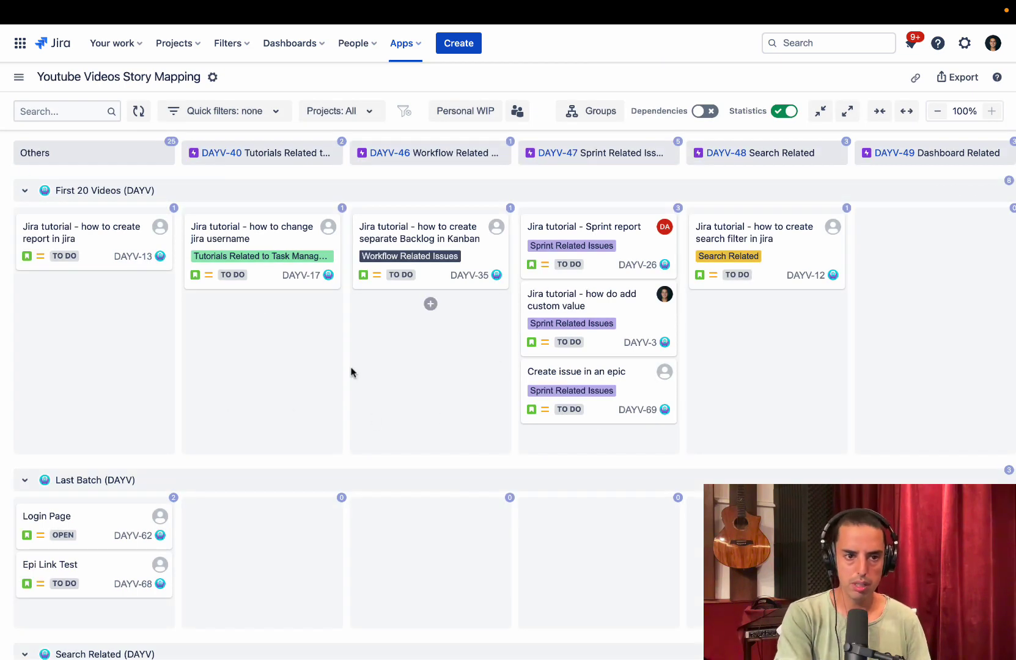
Step: Drag the Last Batch swimlane below the Search Related swimlane
scroll(172, 426, down, 3)
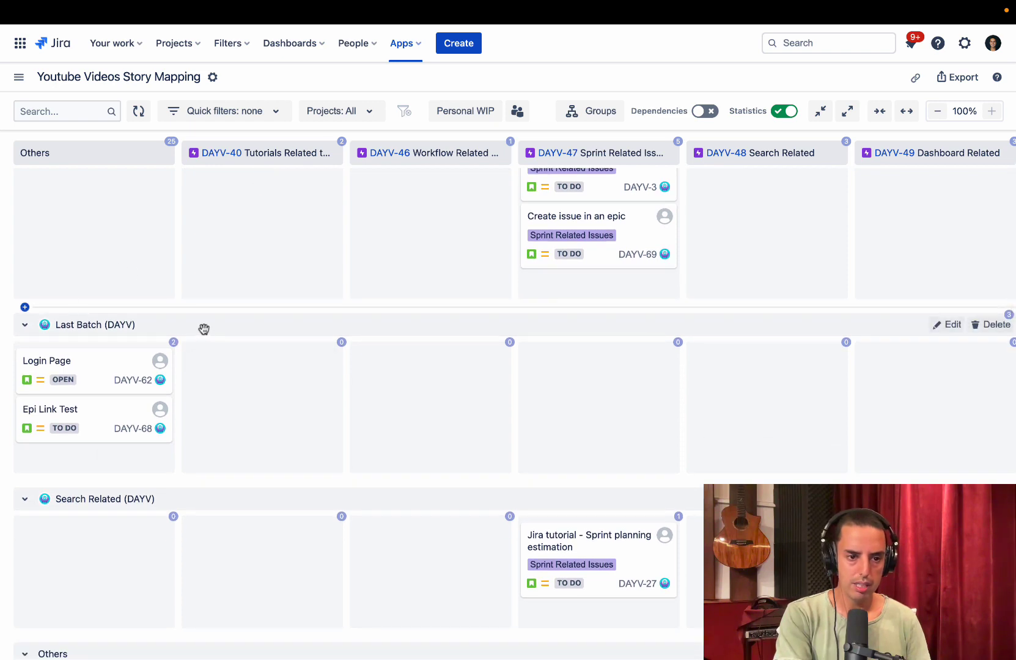
drag(204, 329, 177, 302)
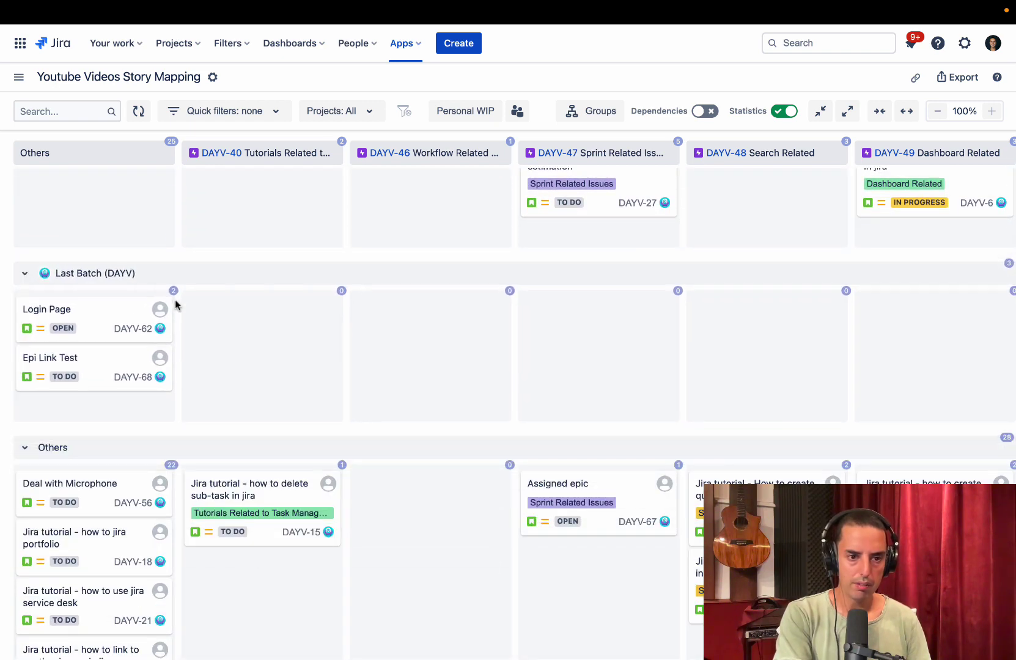
scroll(176, 304, up, 5)
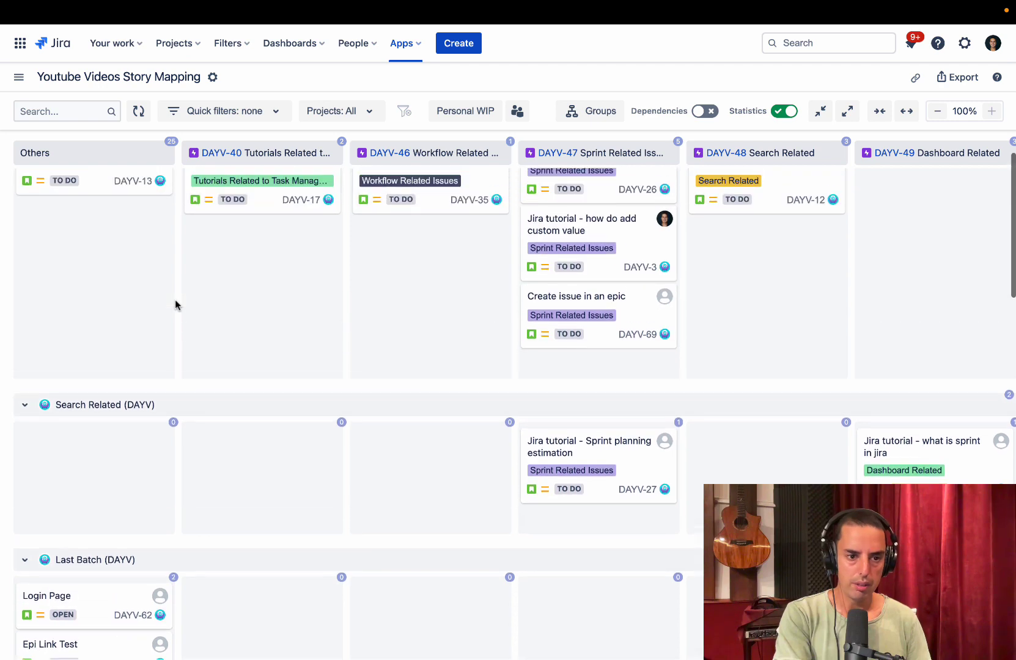
scroll(175, 299, up, 1)
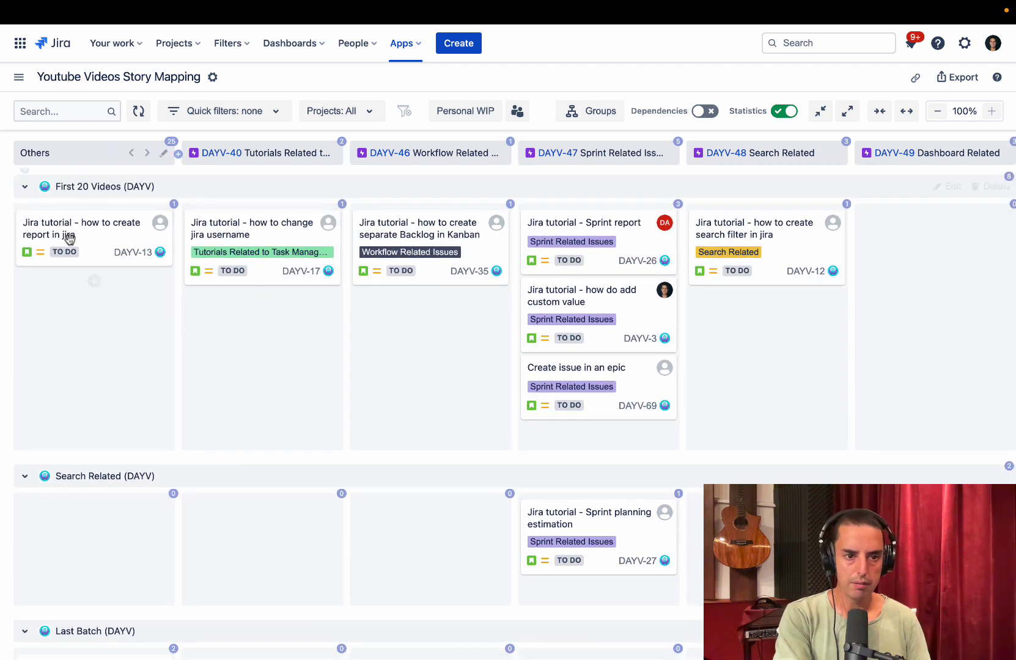
scroll(139, 342, down, 2)
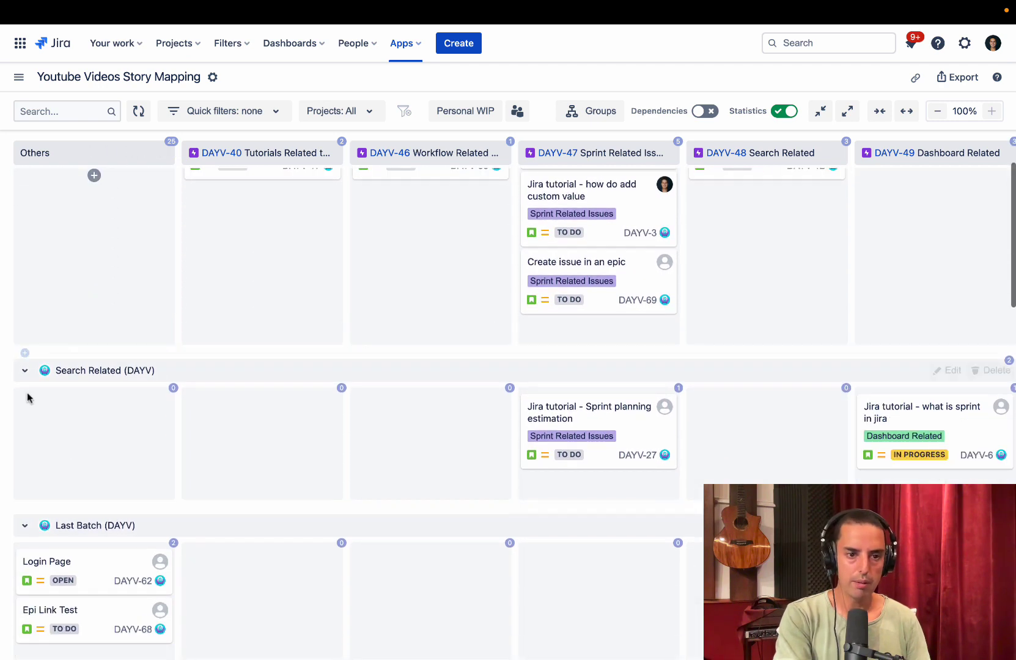
scroll(308, 340, down, 2)
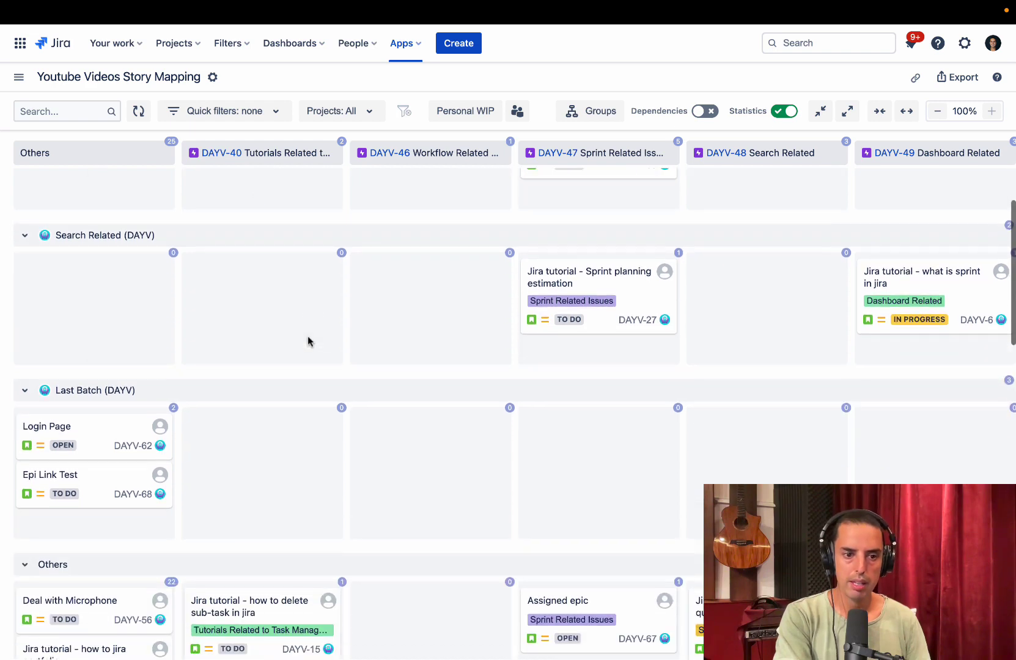
Step: Collapse the Search Related and Last Batch swimlanes
scroll(288, 379, up, 3)
scroll(289, 381, up, 1)
click(25, 481)
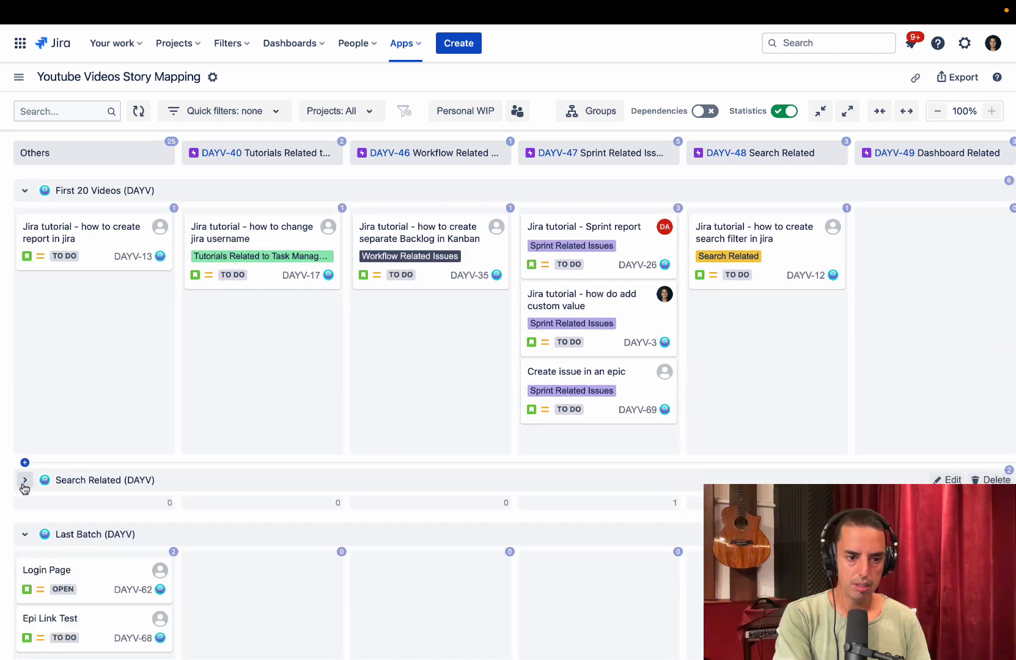
click(25, 535)
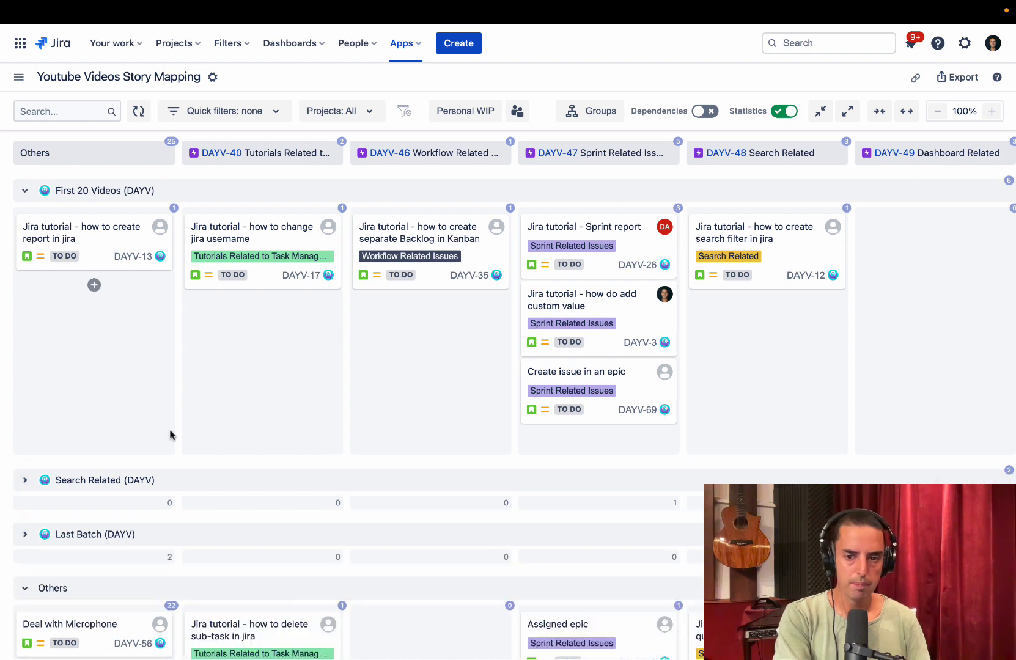
scroll(170, 431, down, 3)
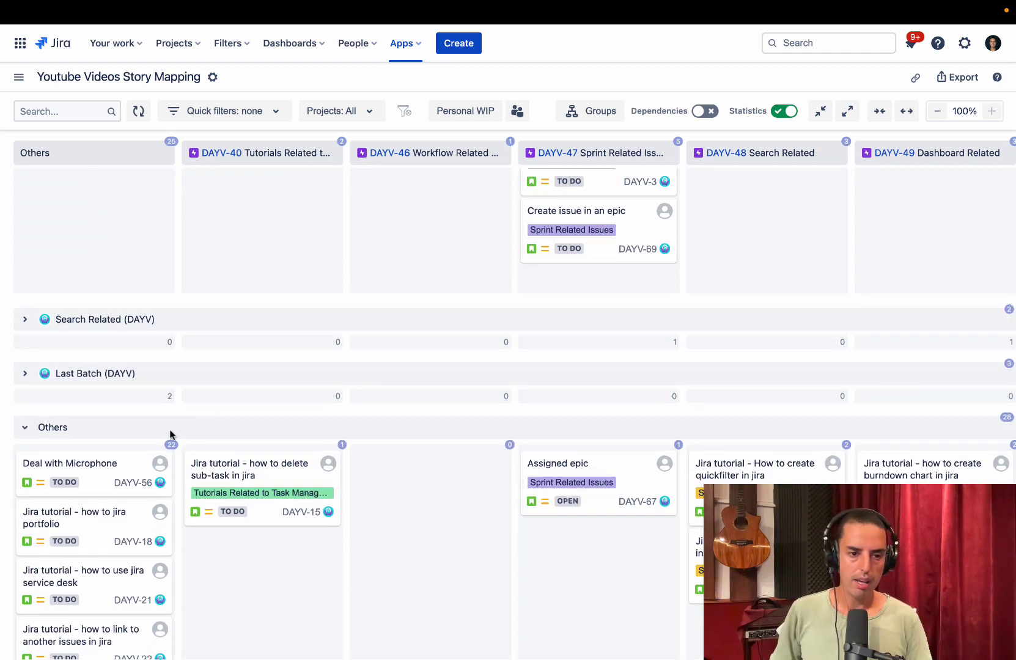
scroll(169, 431, up, 3)
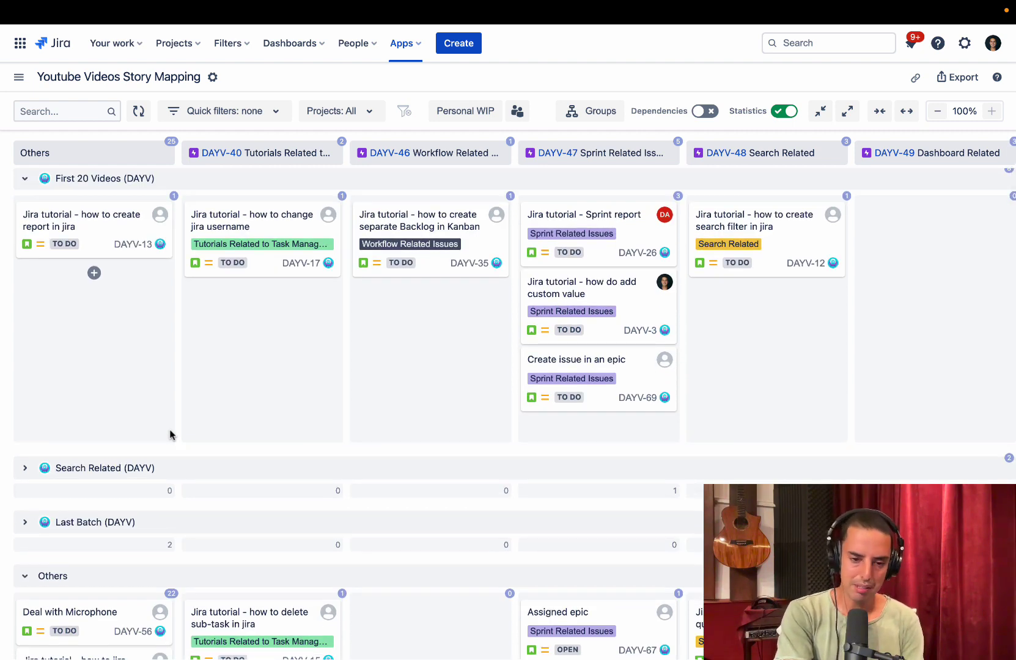
scroll(170, 432, down, 2)
scroll(220, 411, down, 3)
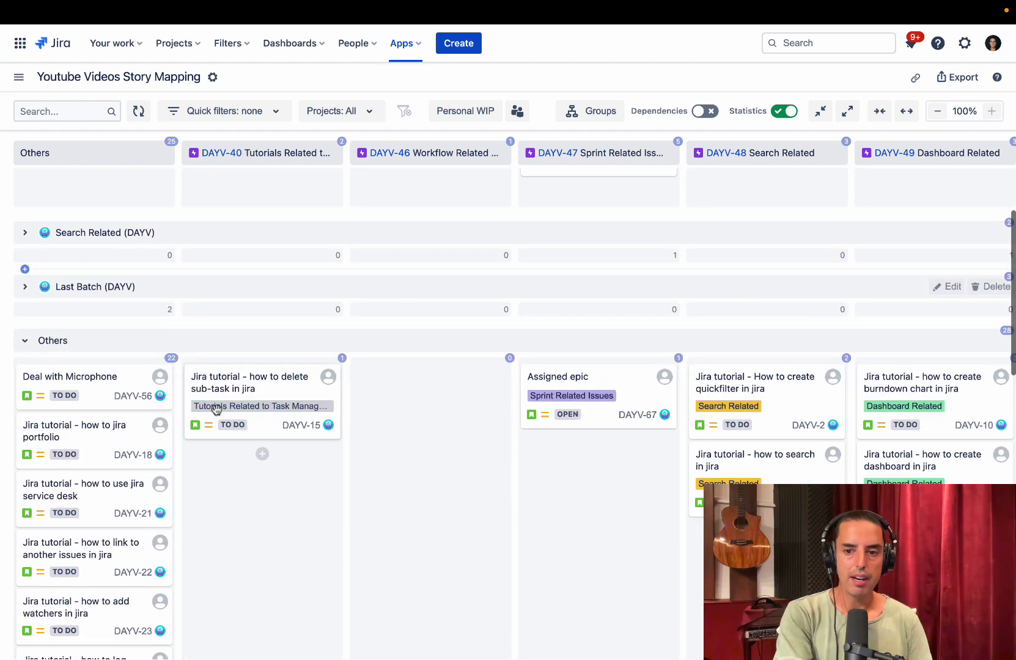
scroll(461, 487, up, 4)
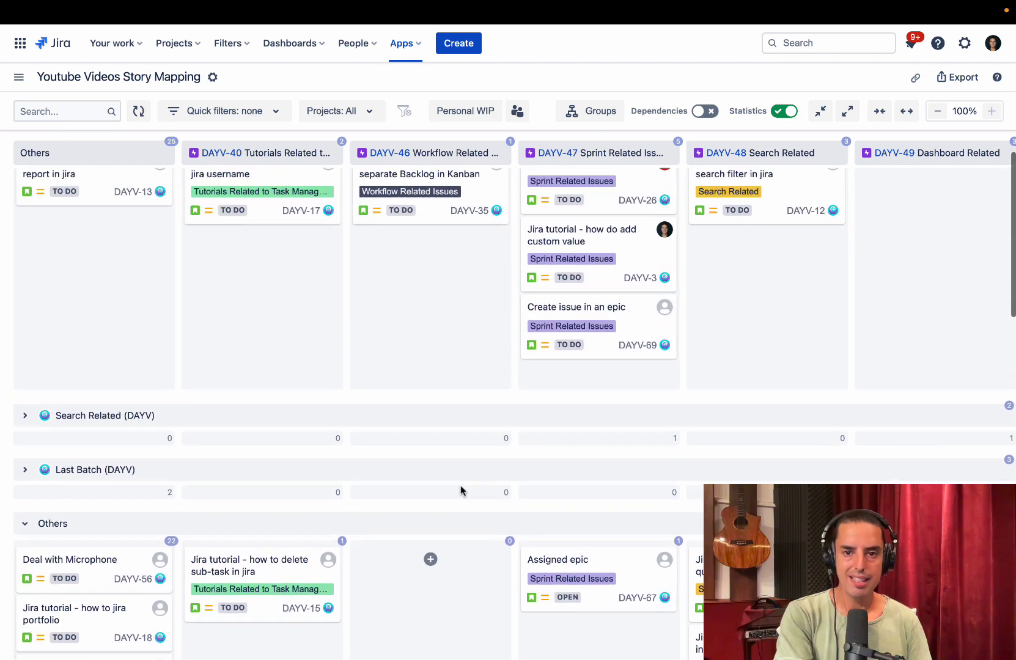
scroll(461, 490, up, 1)
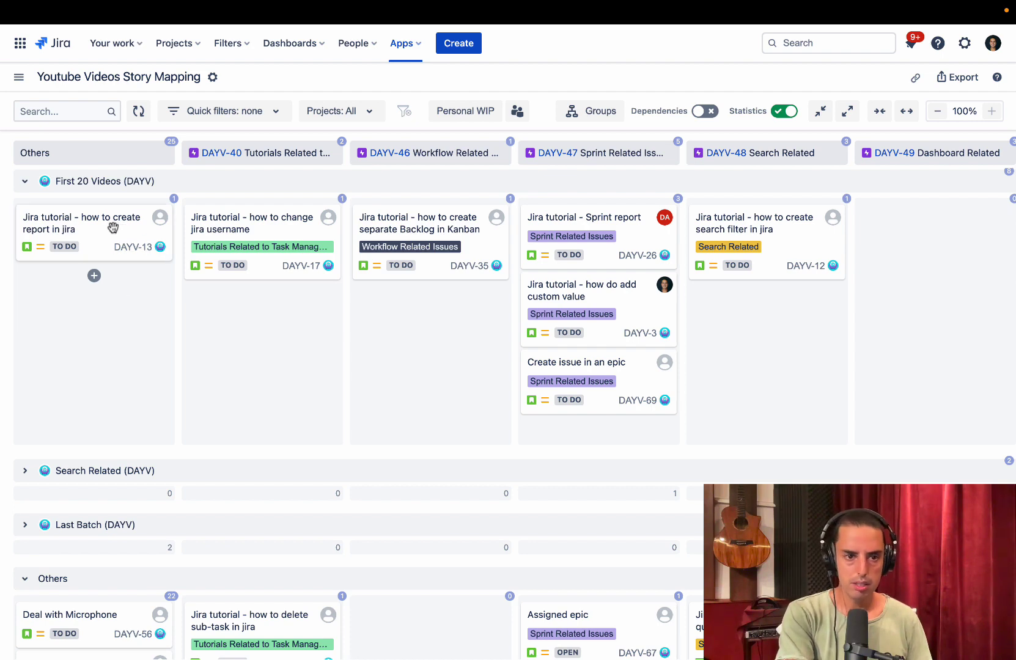
Step: Drag DAYV-13 from Others into the DAYV-49 Dashboard Related column of First 20 Videos
drag(102, 226, 729, 255)
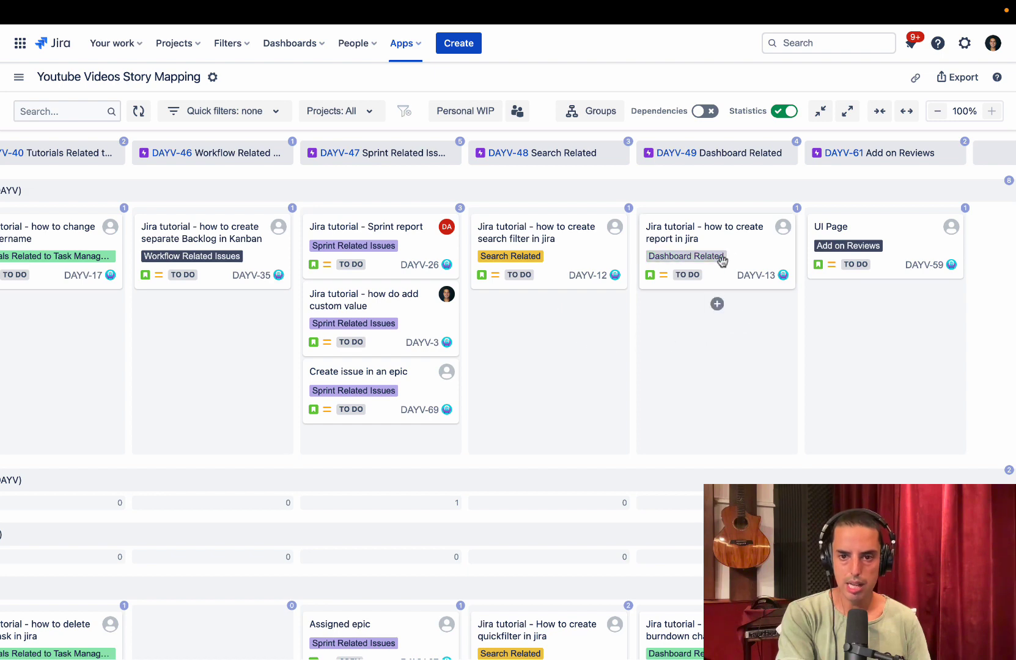
scroll(416, 365, left, 5)
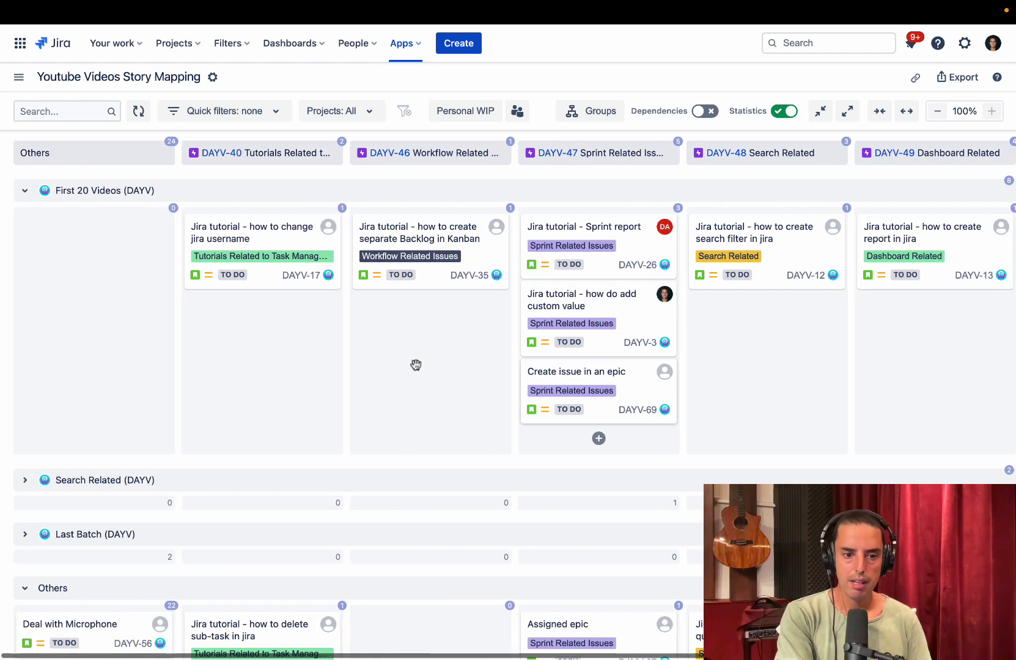
scroll(416, 365, down, 2)
scroll(416, 365, up, 2)
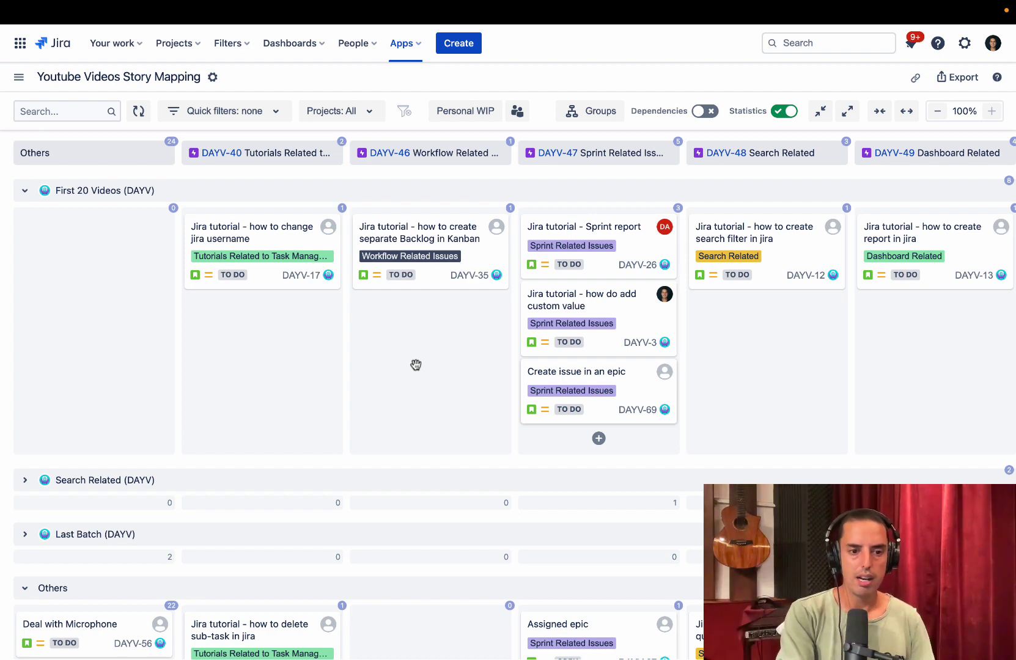
Step: Drag DAYV-15 from the Others swimlane into First 20 Videos under DAYV-46 Workflow Related
scroll(415, 365, down, 2)
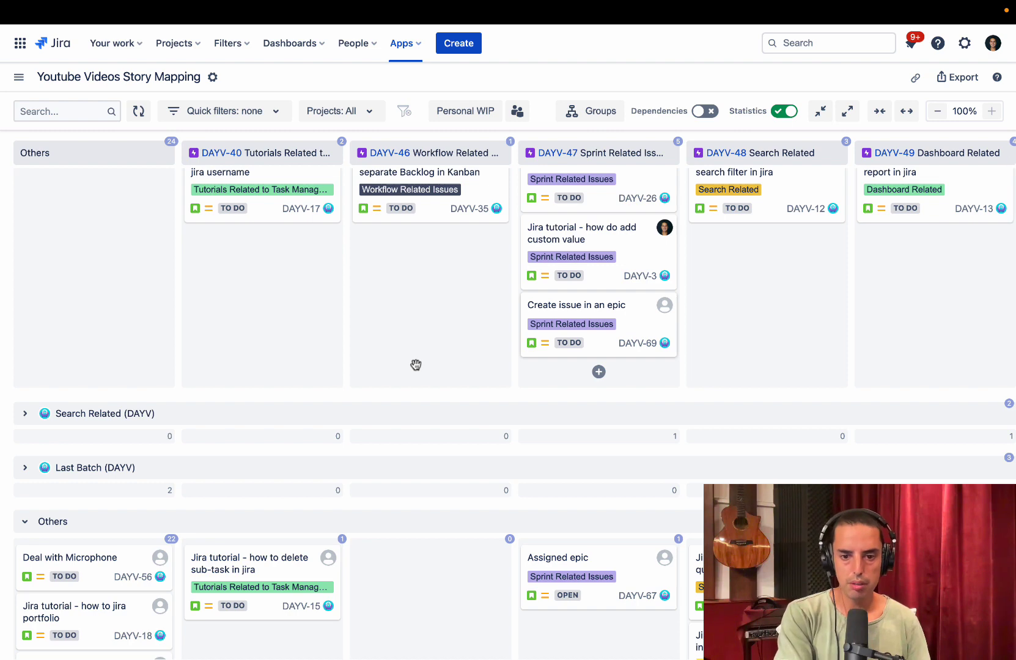
scroll(367, 398, down, 2)
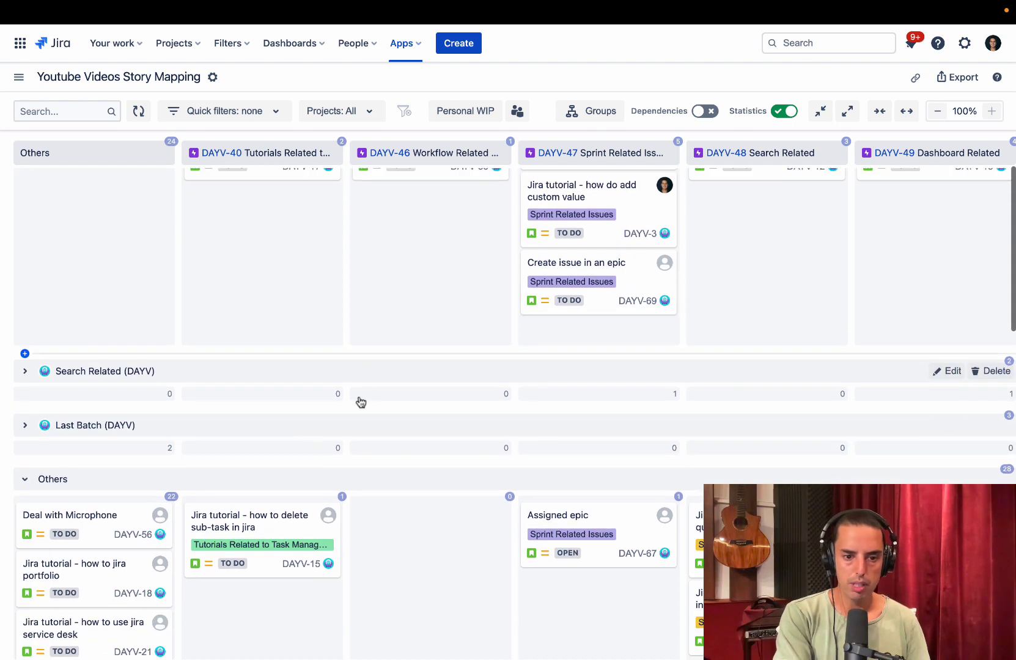
scroll(414, 571, up, 3)
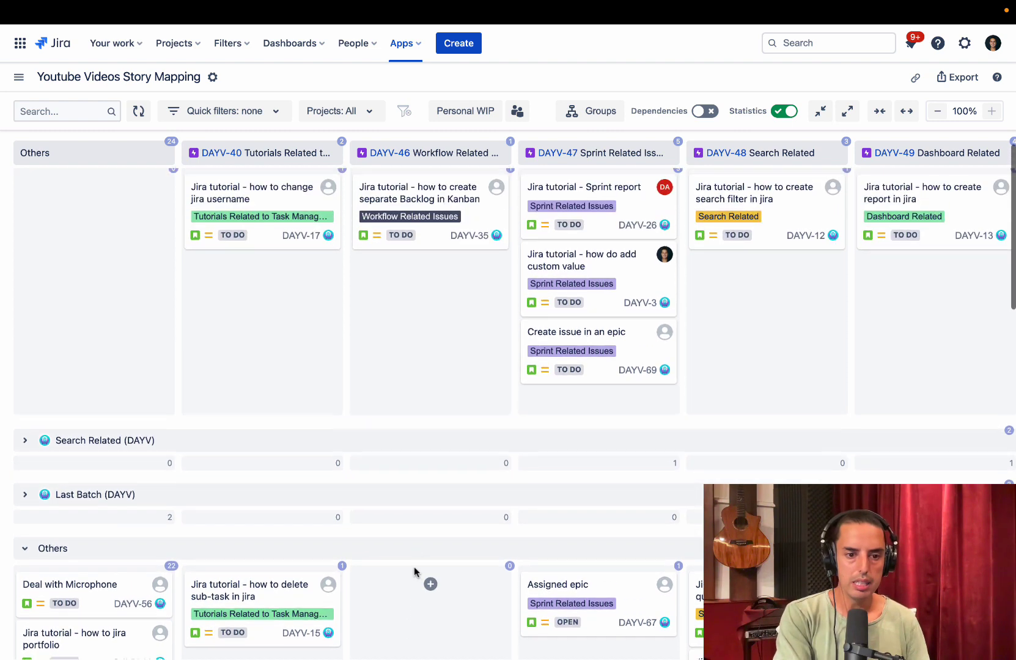
scroll(414, 571, down, 2)
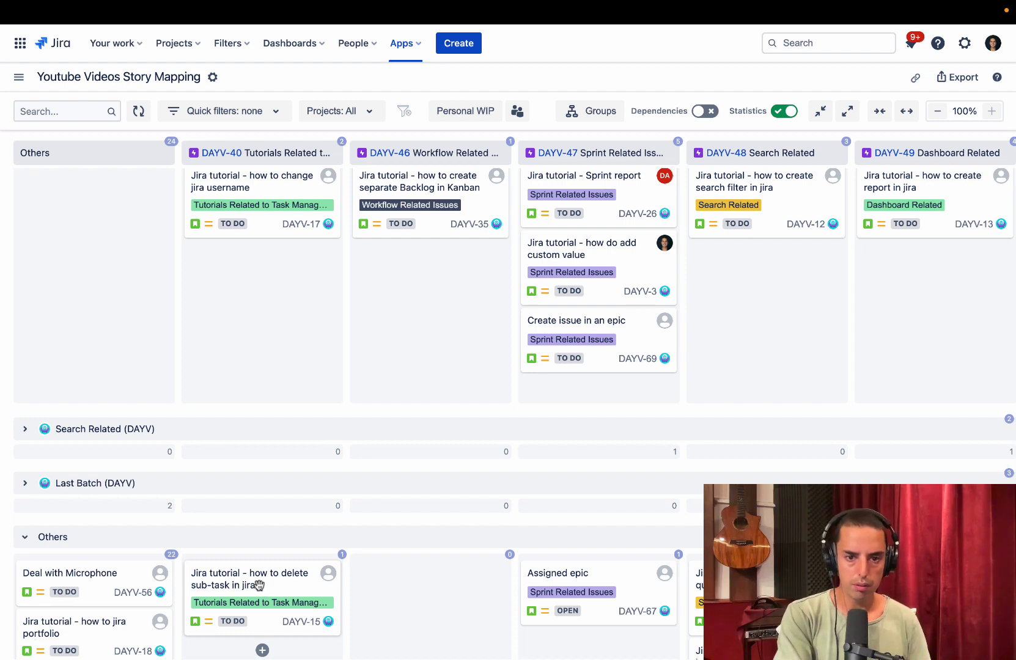
drag(261, 579, 421, 279)
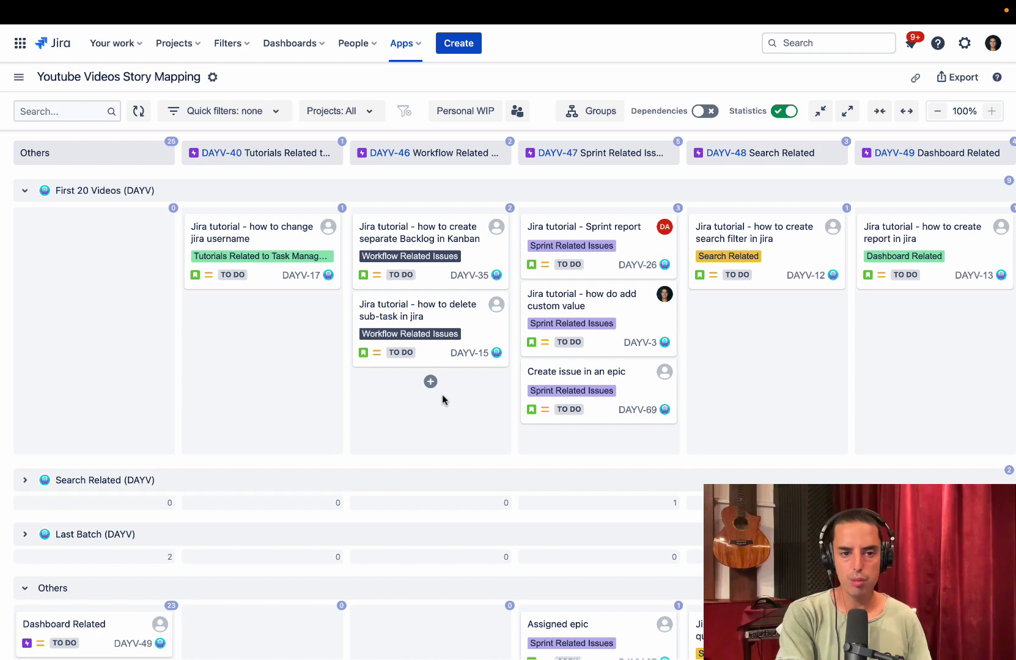
Step: Expand the Last Batch swimlane and drag Deal with Microphone into it from Others
scroll(442, 395, down, 4)
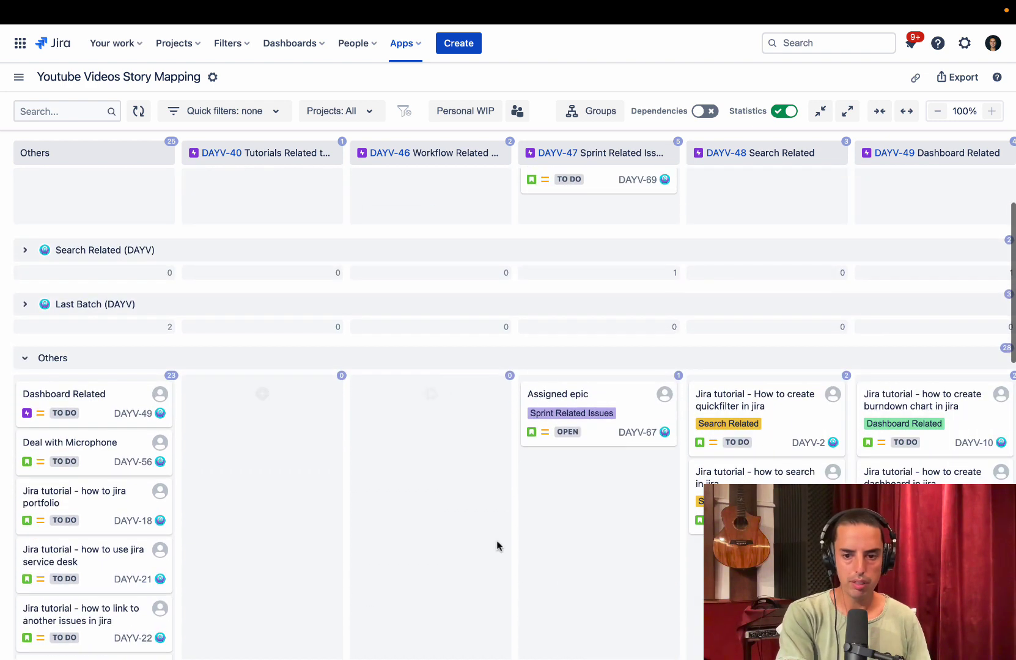
scroll(542, 511, up, 4)
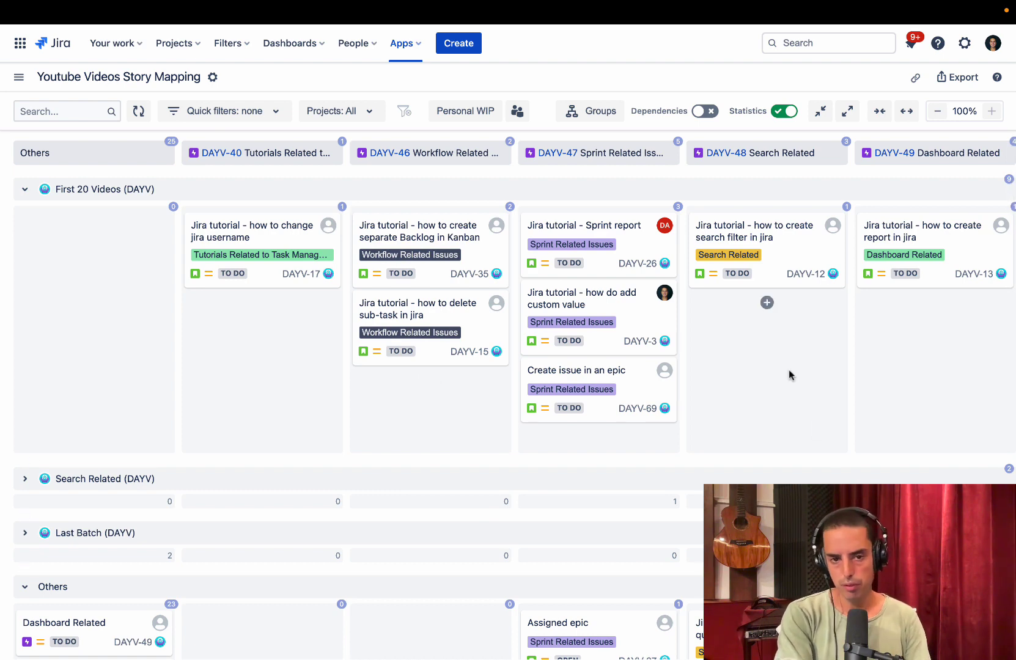
scroll(789, 369, down, 3)
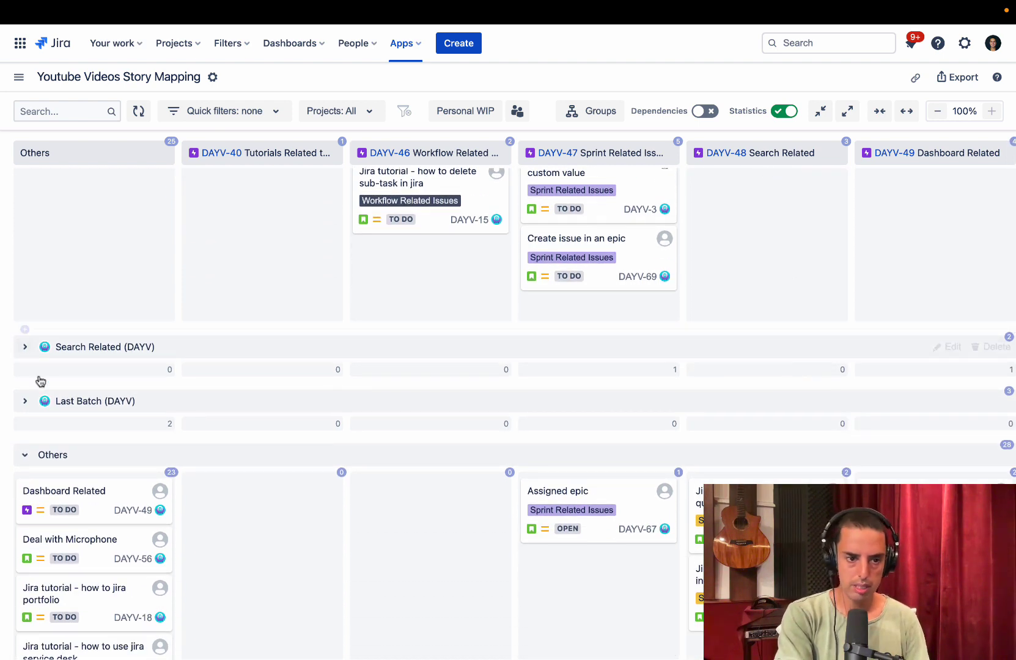
click(25, 402)
scroll(27, 407, down, 4)
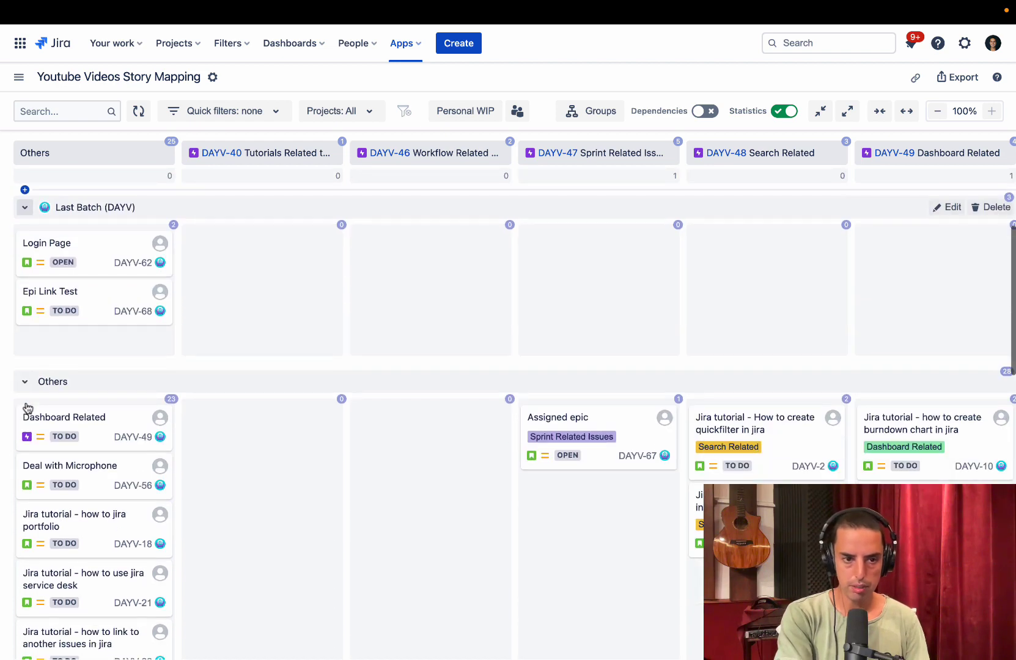
scroll(27, 401, down, 3)
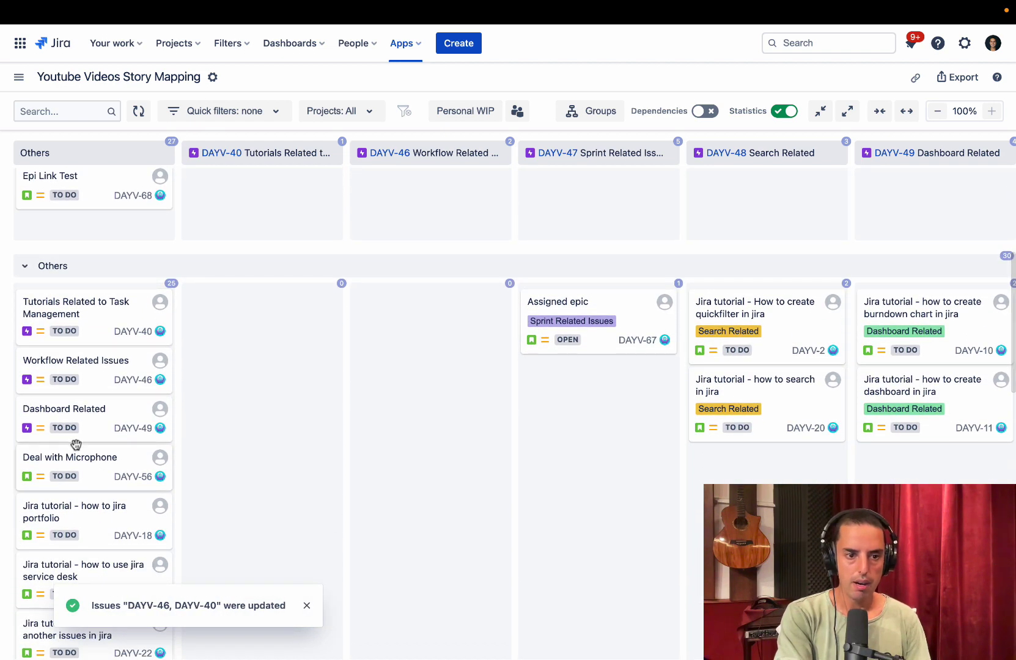
drag(116, 467, 120, 295)
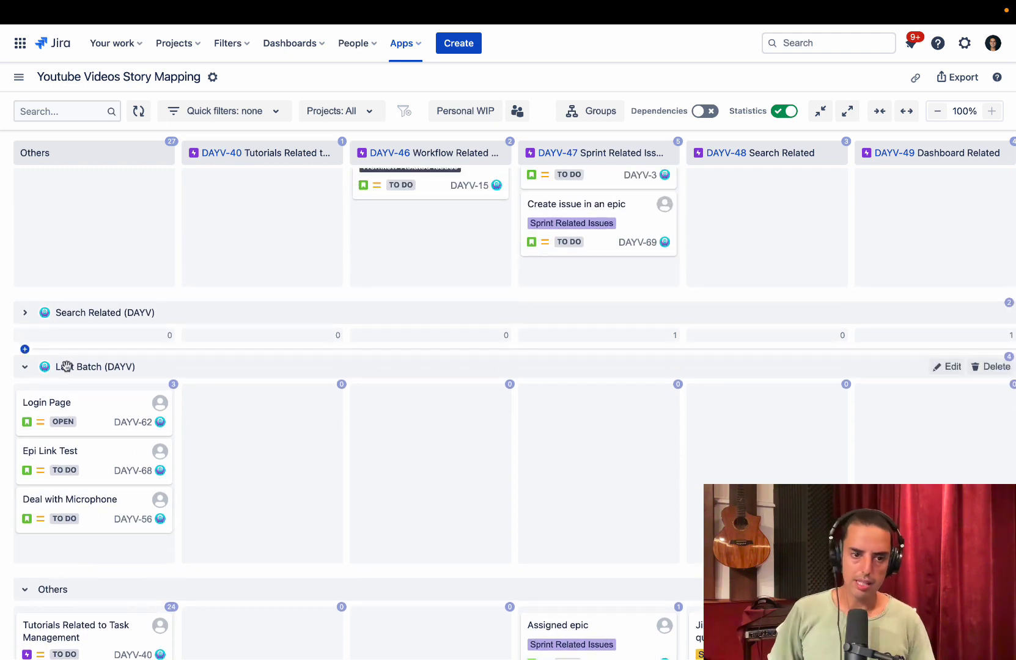
scroll(66, 366, up, 3)
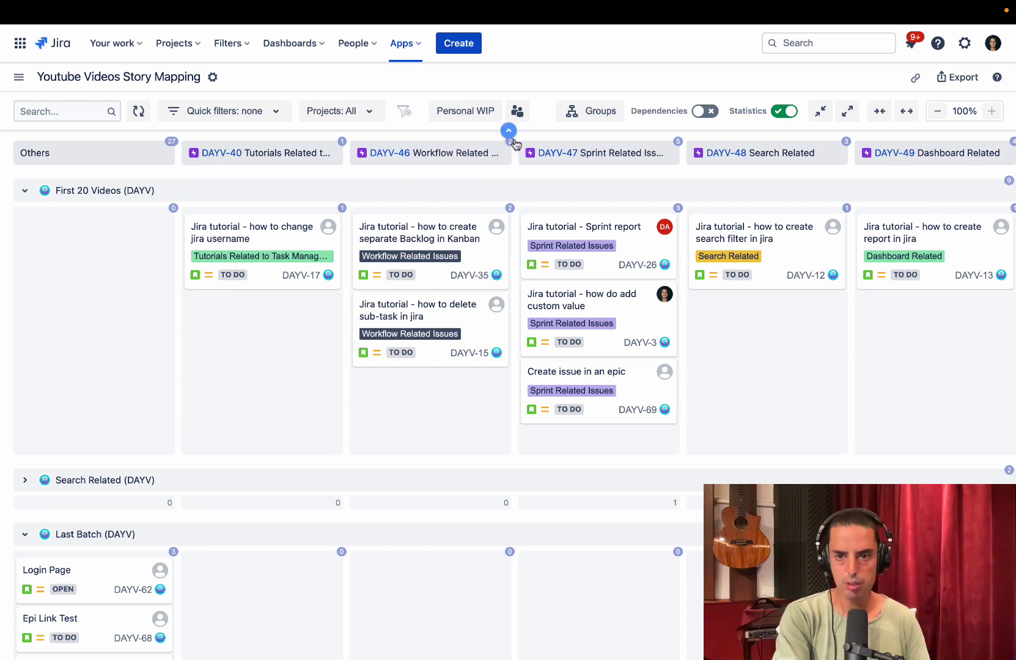
Step: Toggle Statistics off and back on, then turn on Dependencies to draw lines between linked cards
click(780, 111)
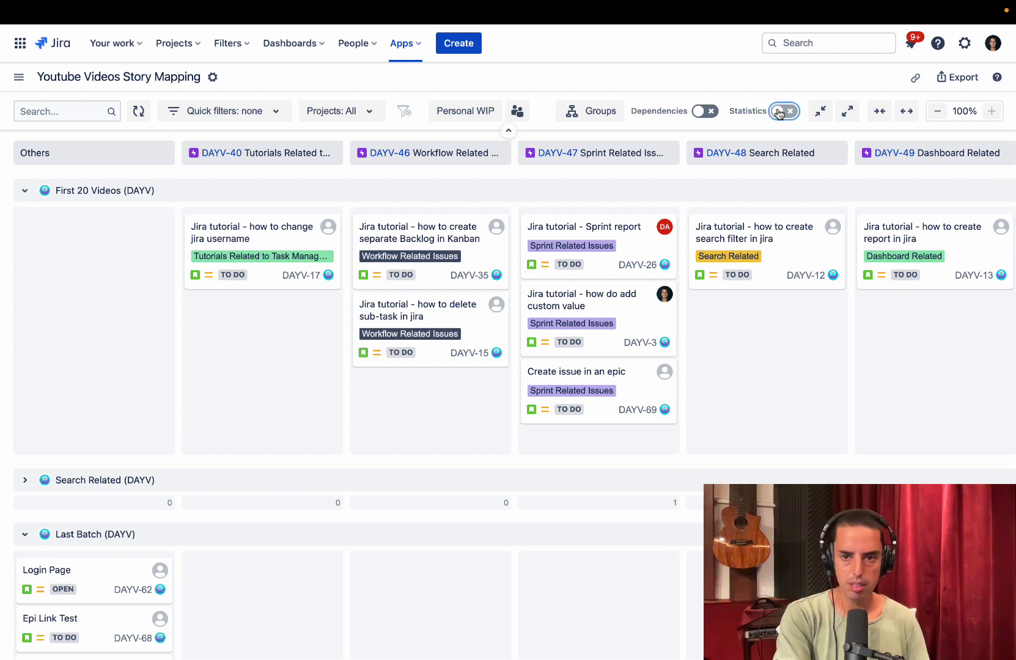
click(780, 111)
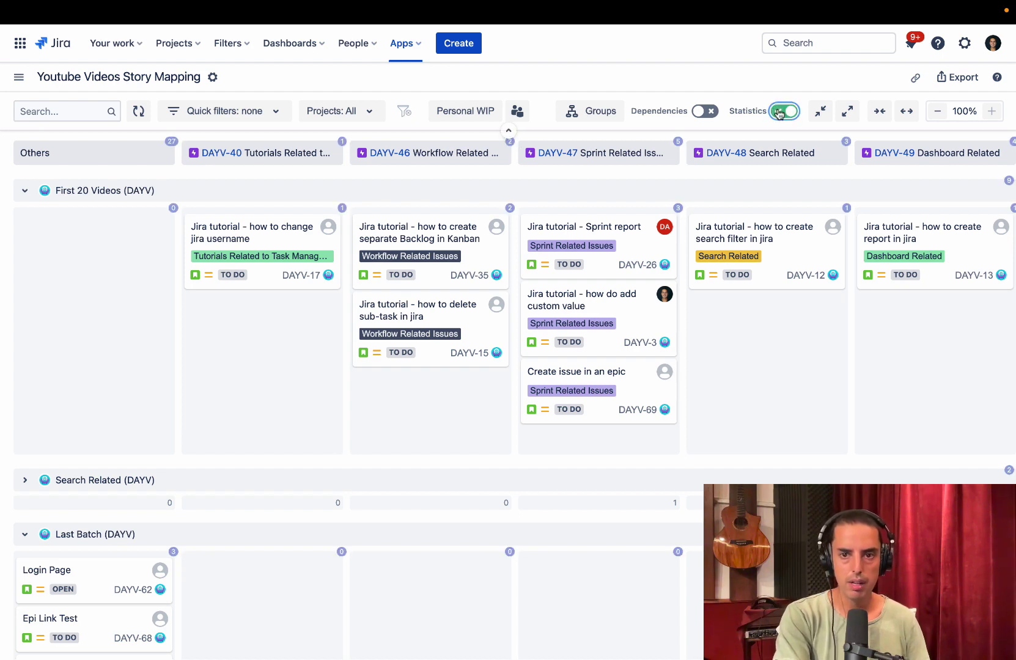
click(705, 111)
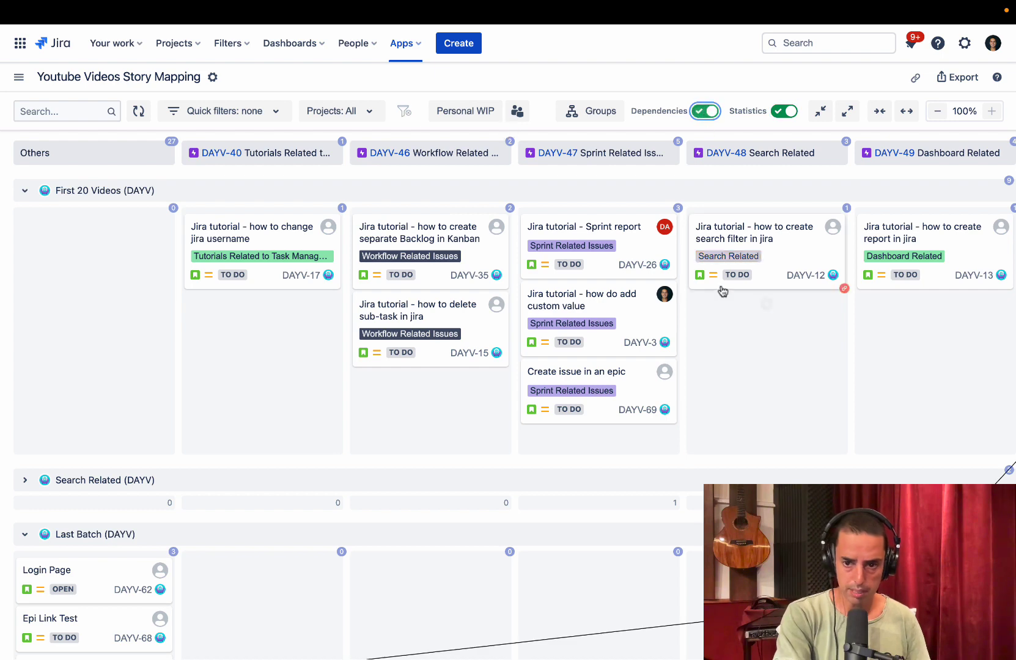
scroll(722, 303, down, 4)
scroll(722, 304, up, 1)
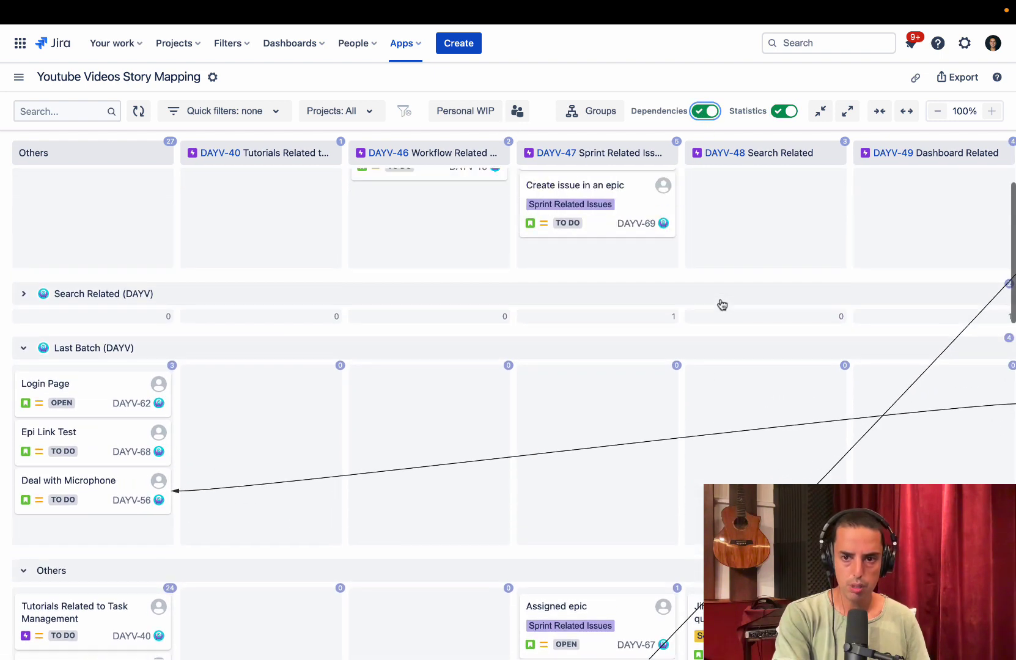
scroll(724, 301, right, 5)
scroll(728, 298, up, 3)
scroll(729, 299, right, 1)
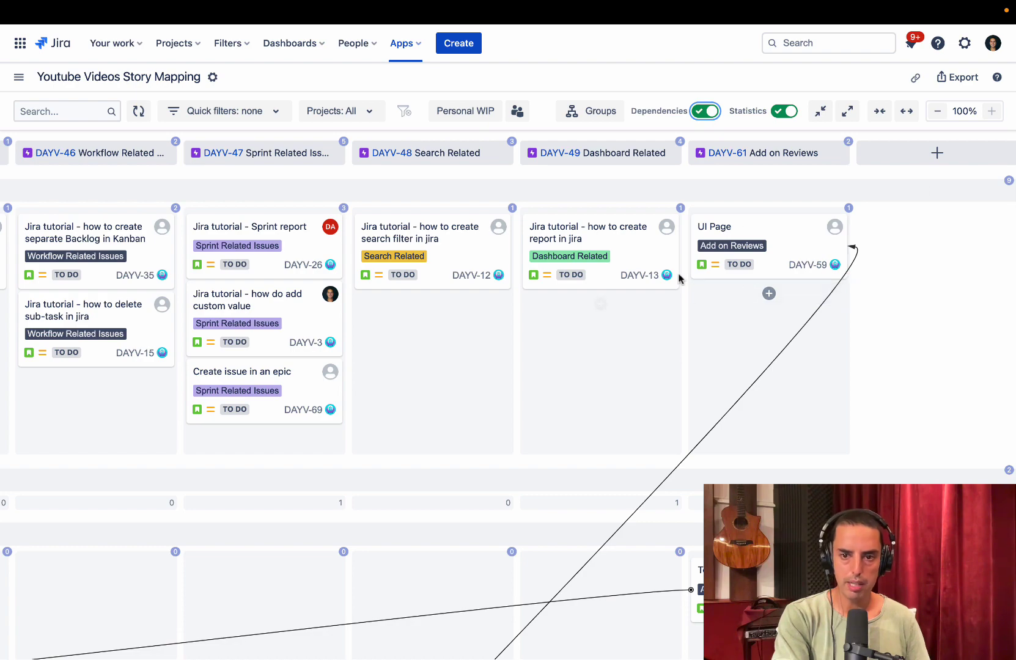
Step: Move Login Page (Not ready yet), DAYV-54, from Others into DAYV-40 Tutorials Related in First 20 Videos
scroll(679, 279, down, 4)
scroll(678, 278, left, 5)
scroll(679, 278, down, 5)
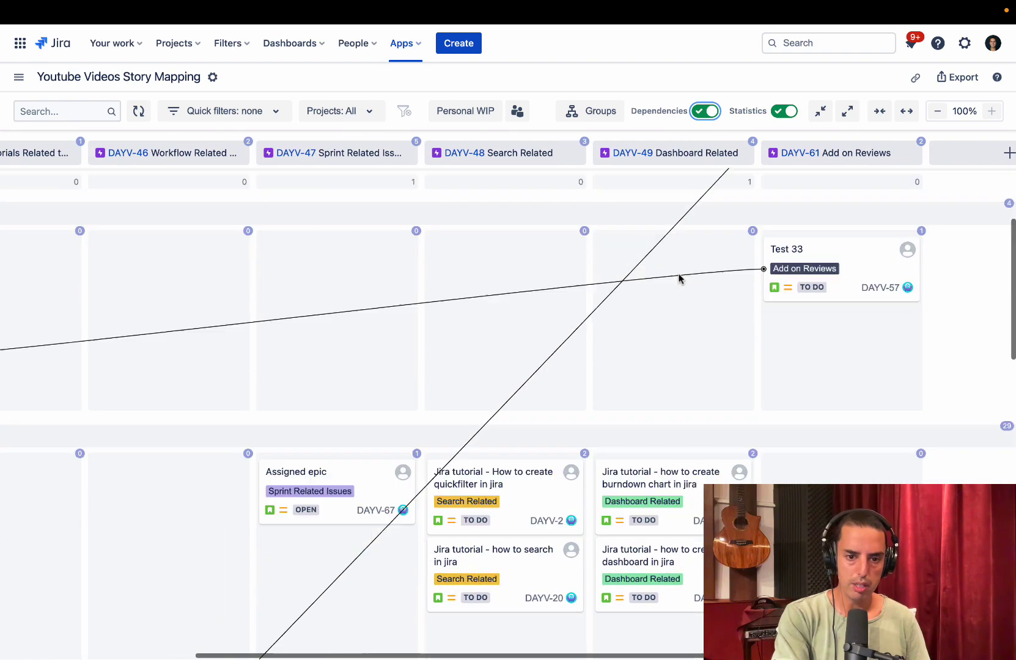
scroll(679, 278, down, 15)
scroll(679, 278, up, 4)
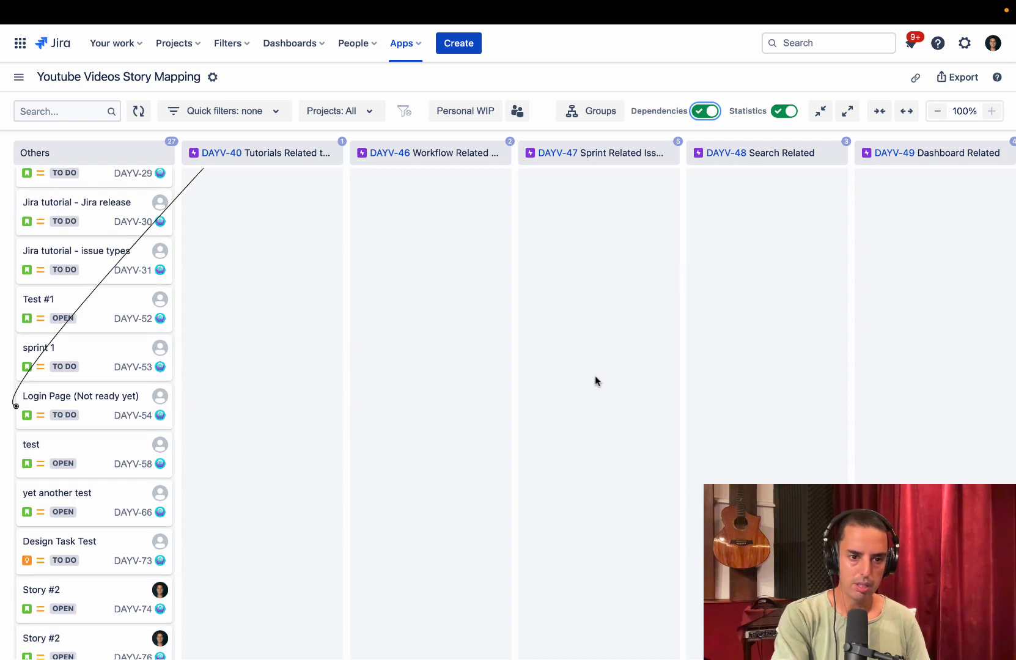
scroll(208, 418, up, 1)
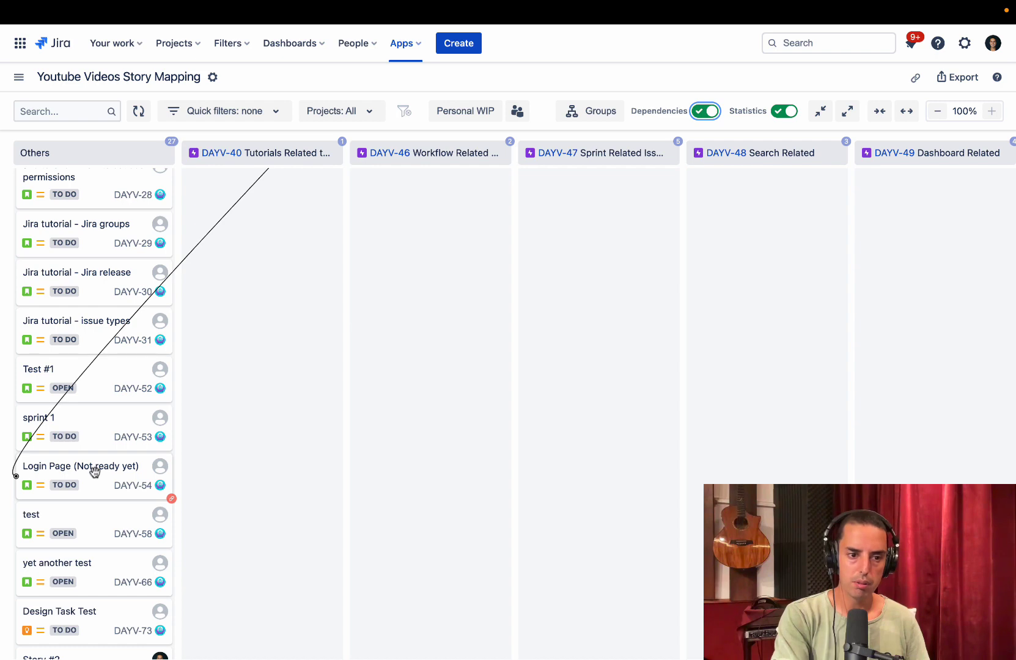
drag(94, 471, 272, 325)
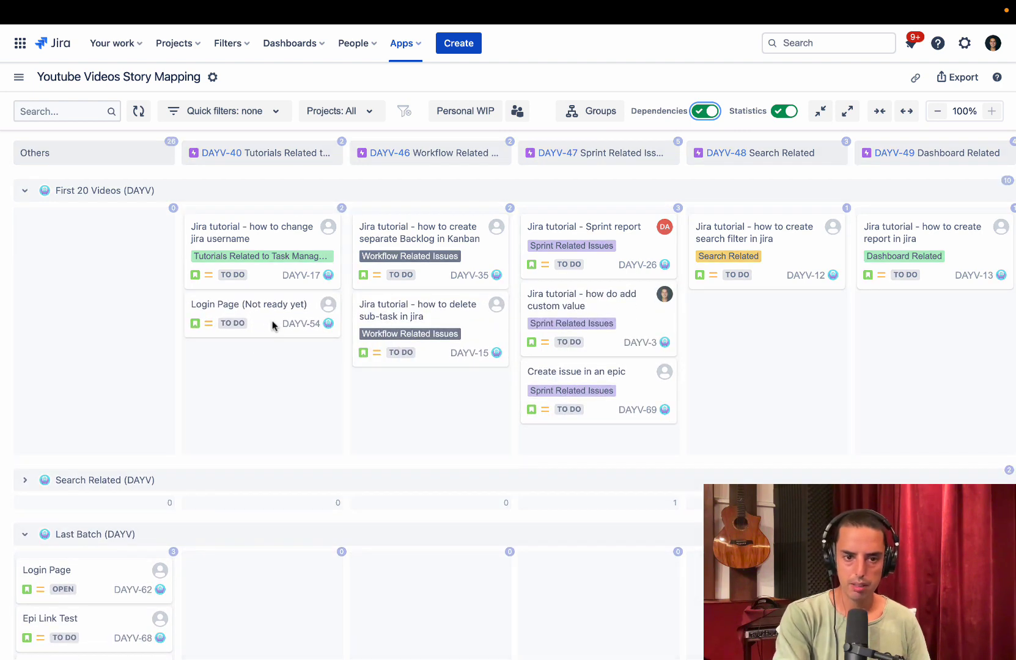
scroll(272, 325, right, 3)
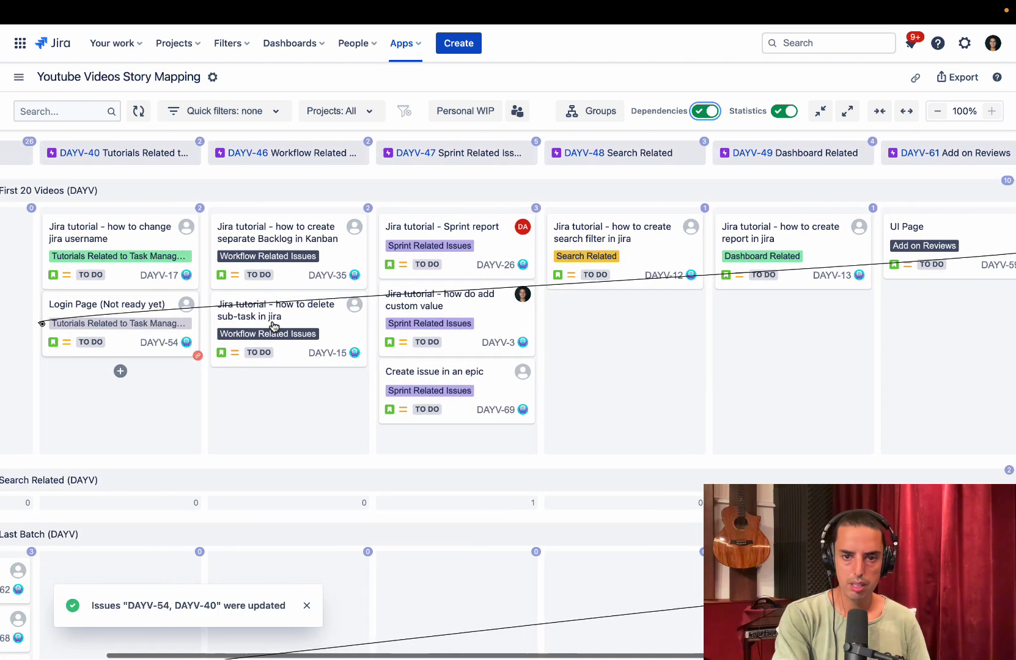
scroll(273, 326, right, 3)
scroll(274, 326, left, 3)
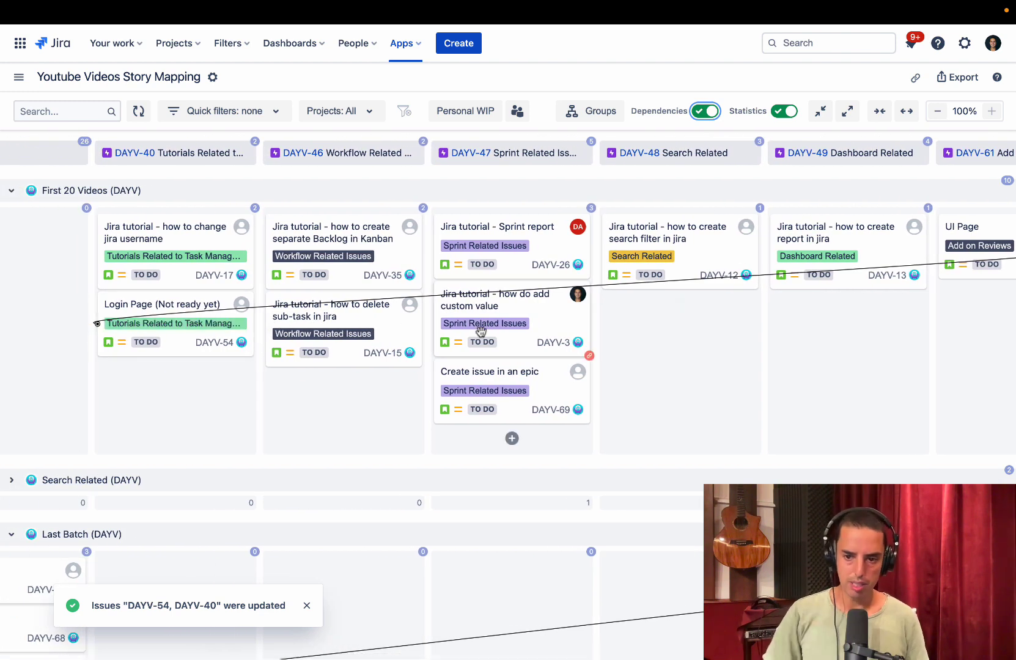
Step: Expand the Search Related swimlane and drop Test 33 (DAYV-57) under the DAYV-48 Search Related epic
scroll(481, 331, down, 4)
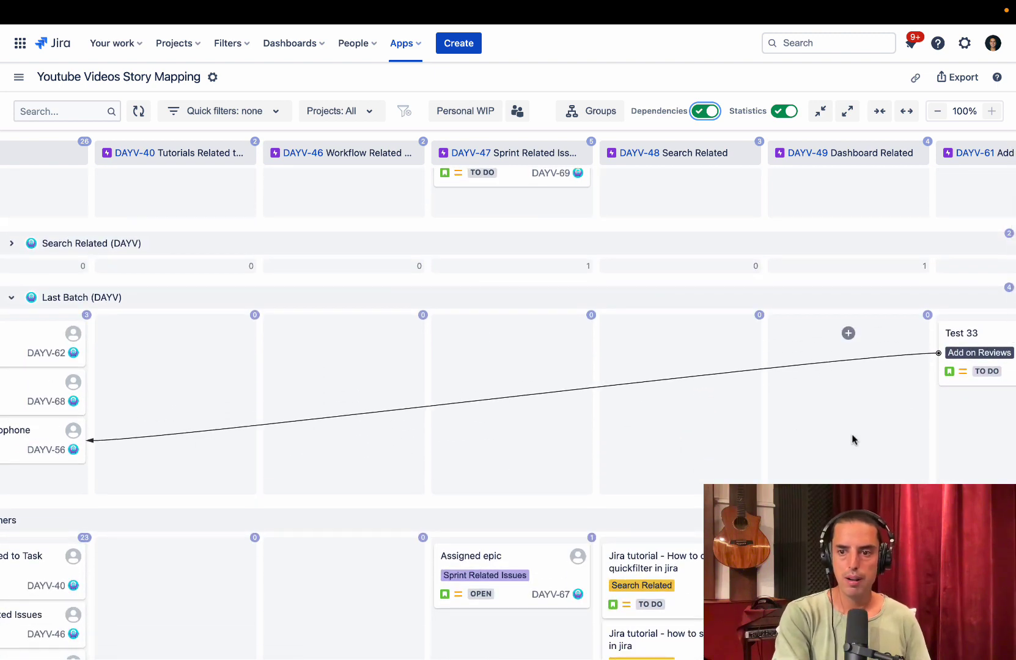
scroll(853, 437, right, 1)
scroll(618, 437, left, 4)
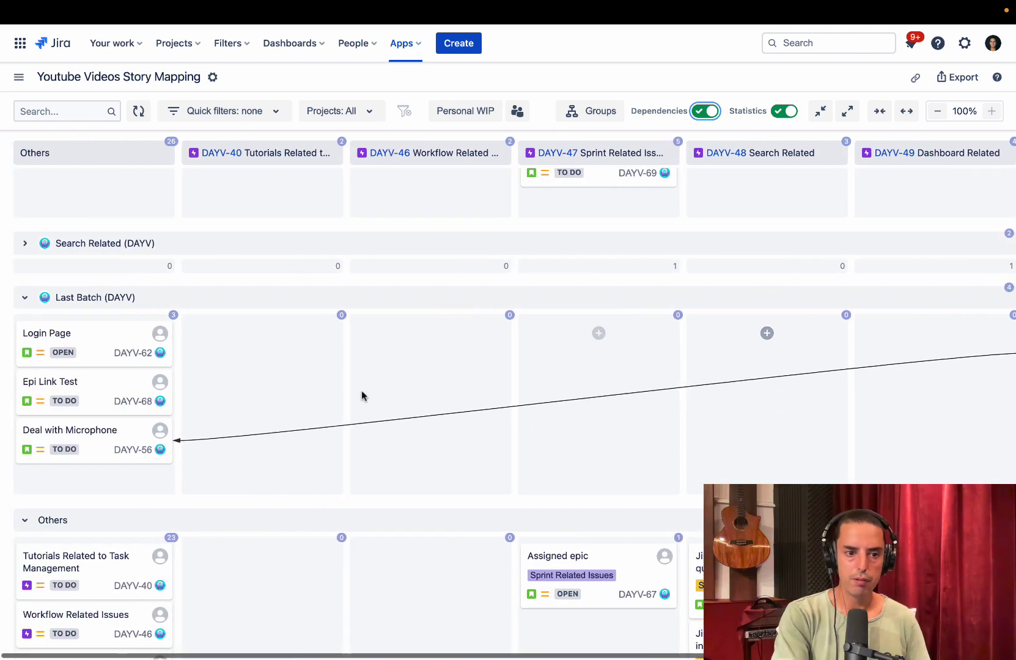
scroll(742, 465, right, 5)
scroll(742, 465, up, 3)
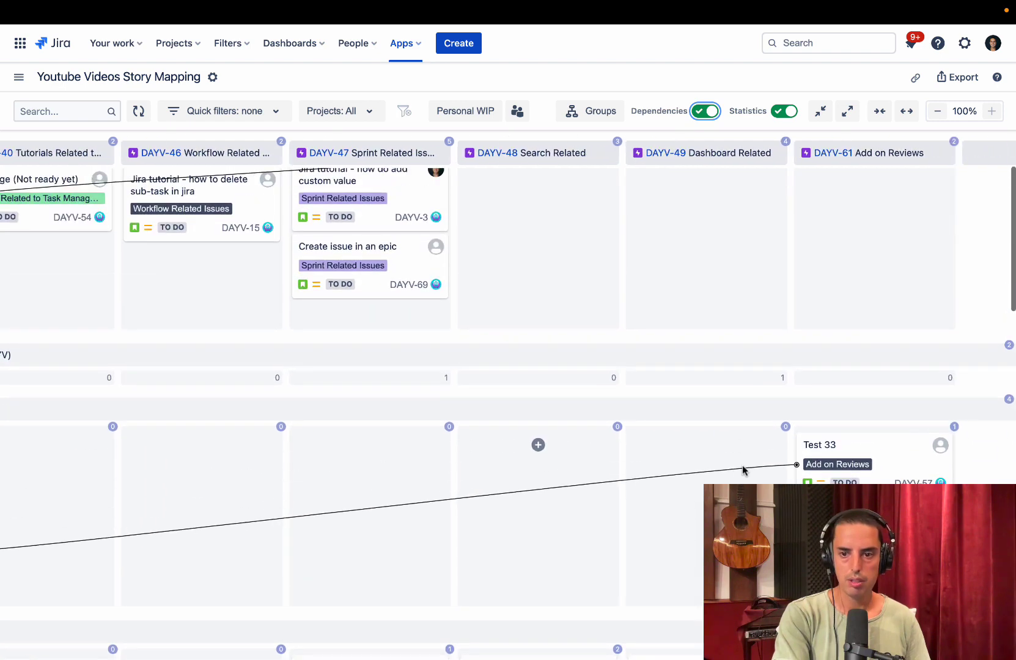
scroll(742, 465, down, 1)
scroll(202, 450, left, 5)
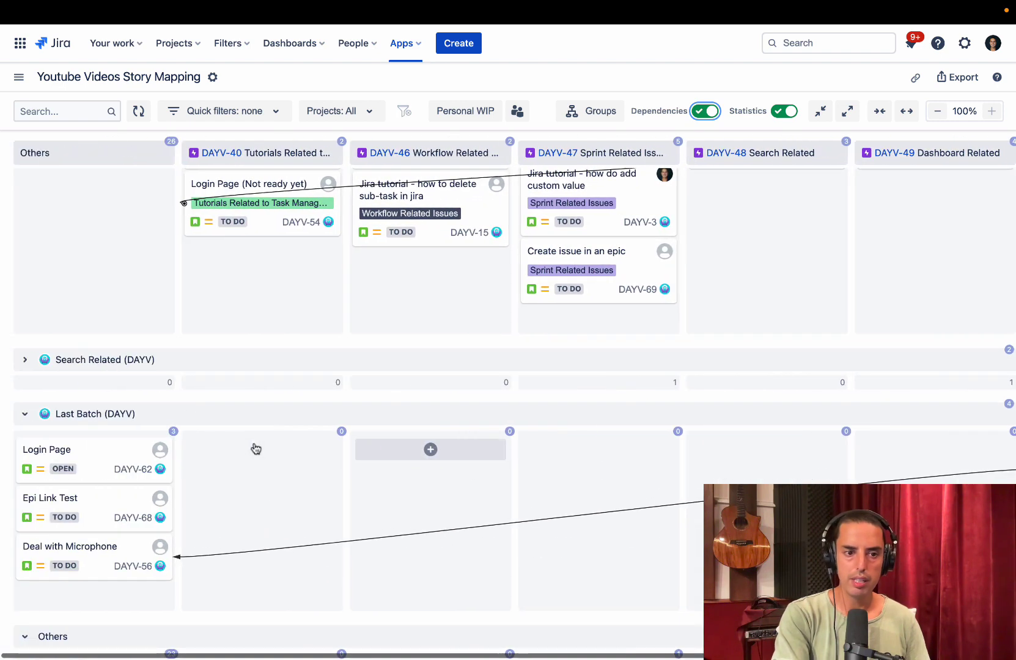
click(33, 360)
scroll(340, 508, right, 5)
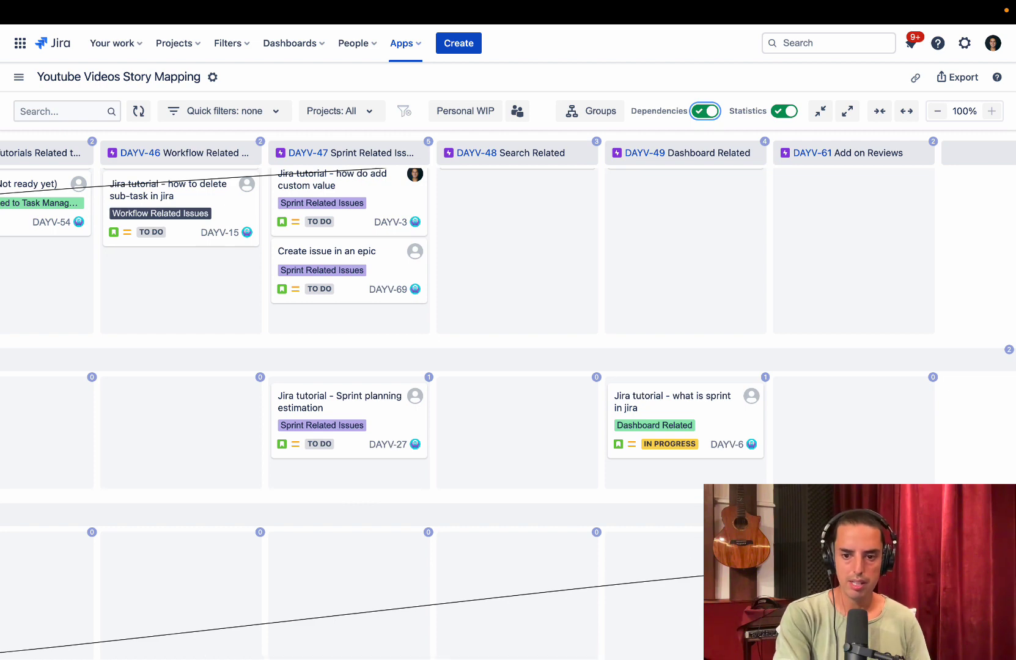
drag(795, 554, 459, 394)
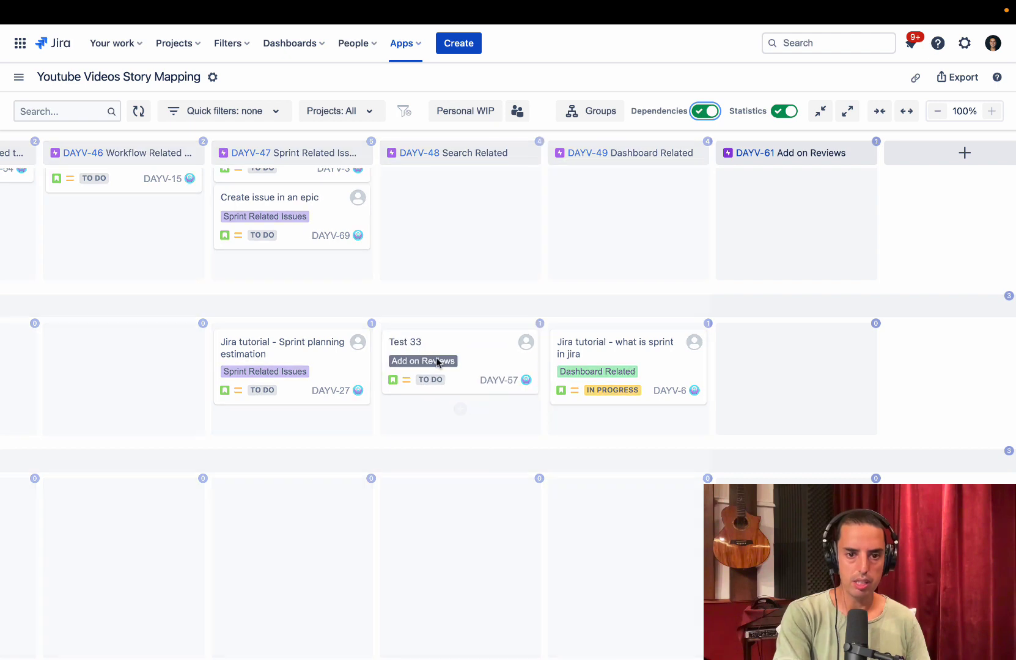
Step: Turn off Dependencies so the dependency lines are hidden again
scroll(436, 359, left, 5)
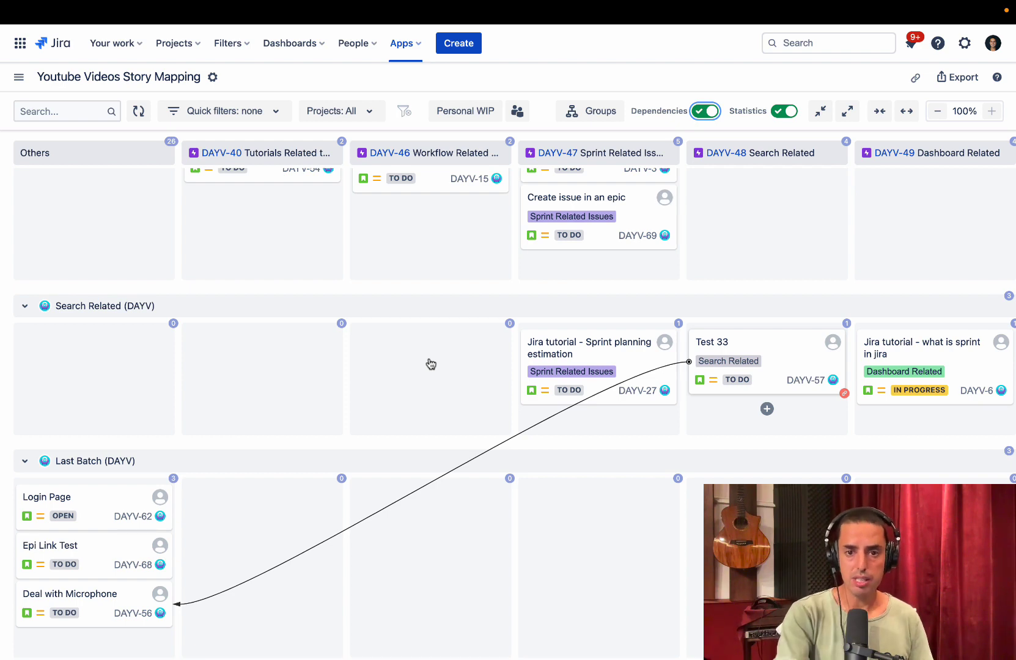
scroll(431, 364, up, 3)
click(702, 112)
scroll(793, 329, up, 1)
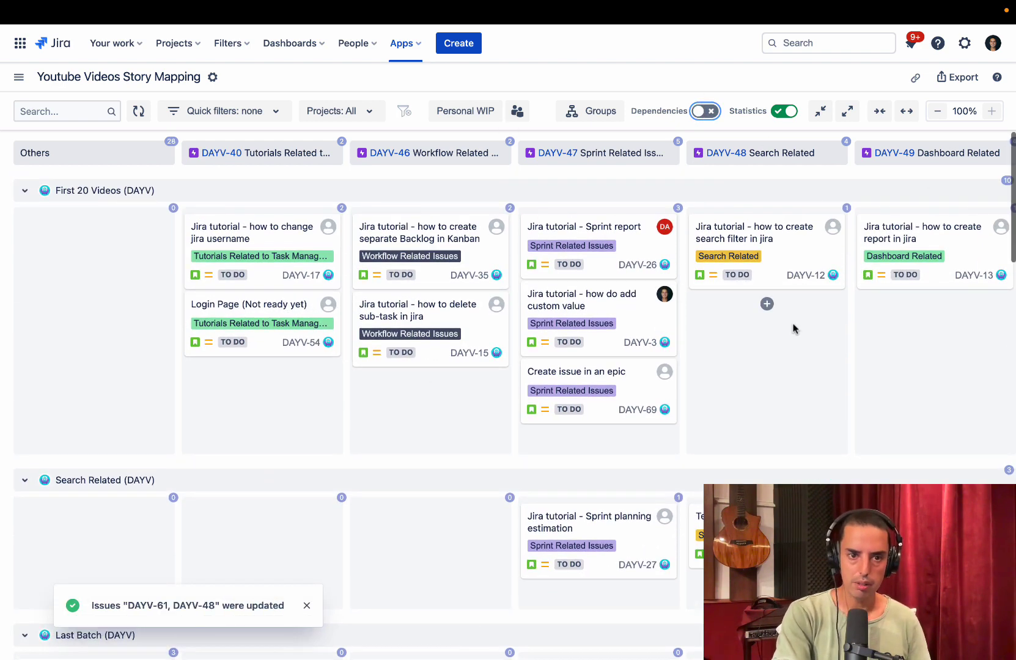